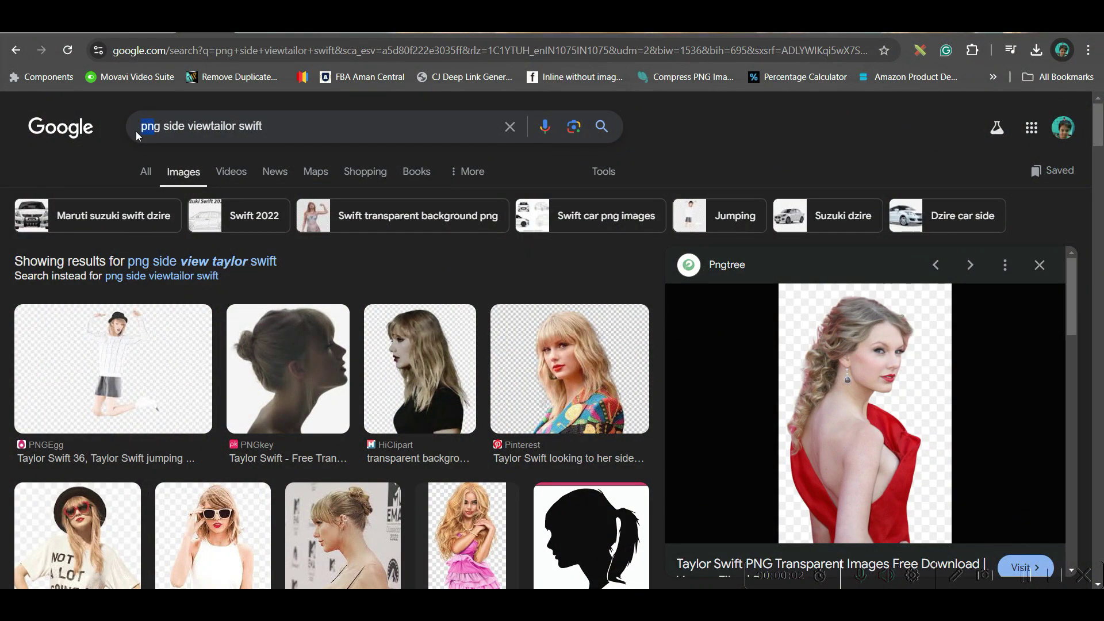
# Edit the Google Images query to search 'side view of Narendra Modi'.
pyautogui.press('BackSpace')
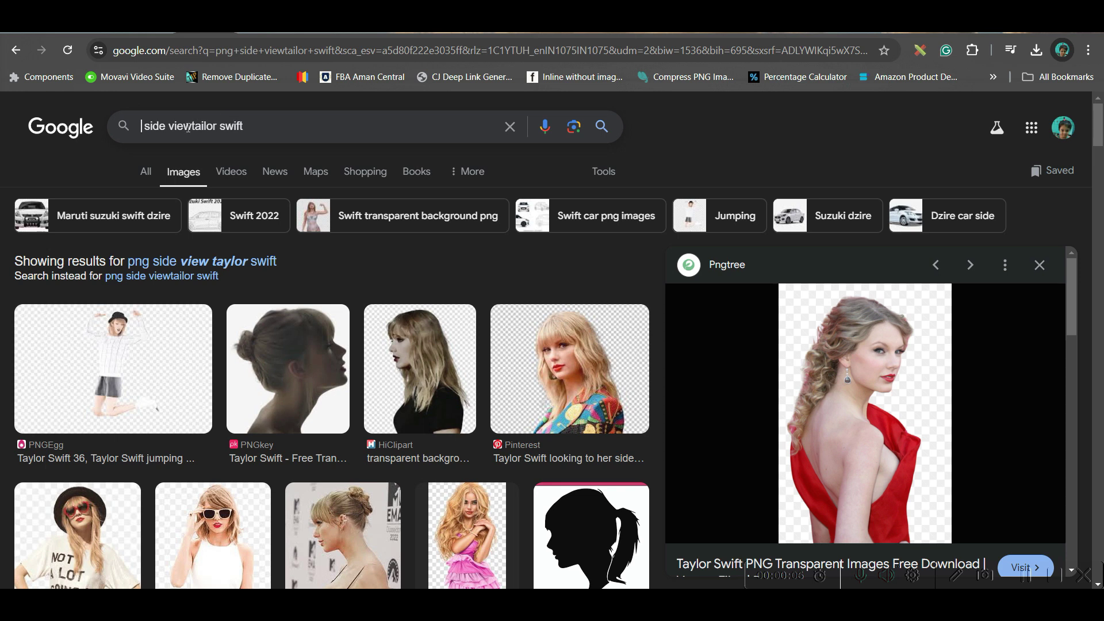
pyautogui.click(188, 127)
pyautogui.write('of')
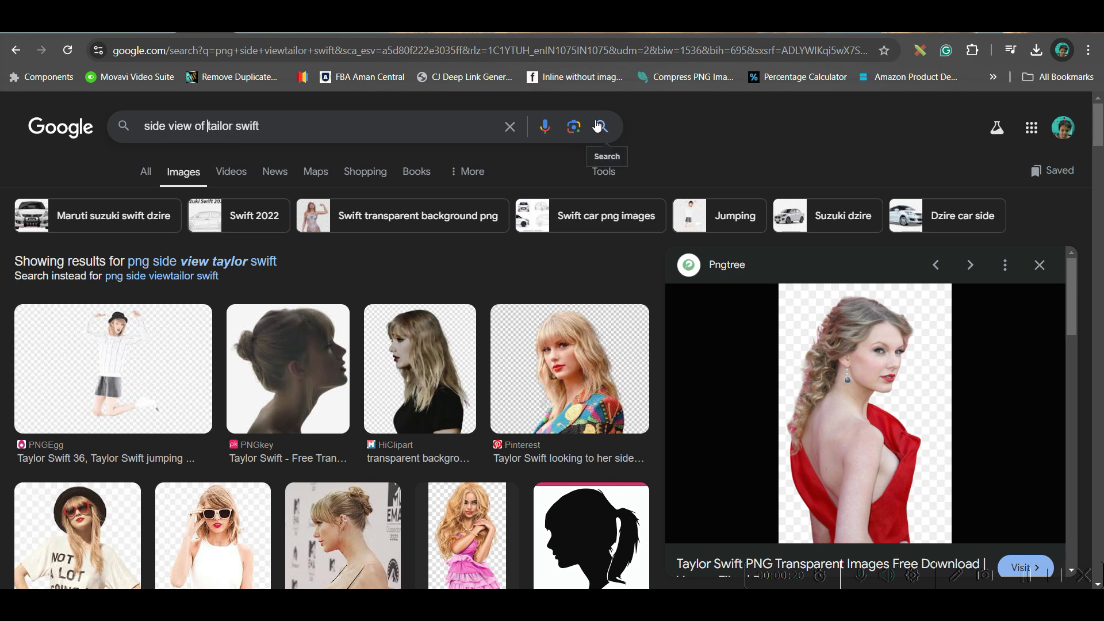
# Preview the Prime Minister of India photo of Modi, then return to the Canva design.
pyautogui.scroll(-5, 281, 432)
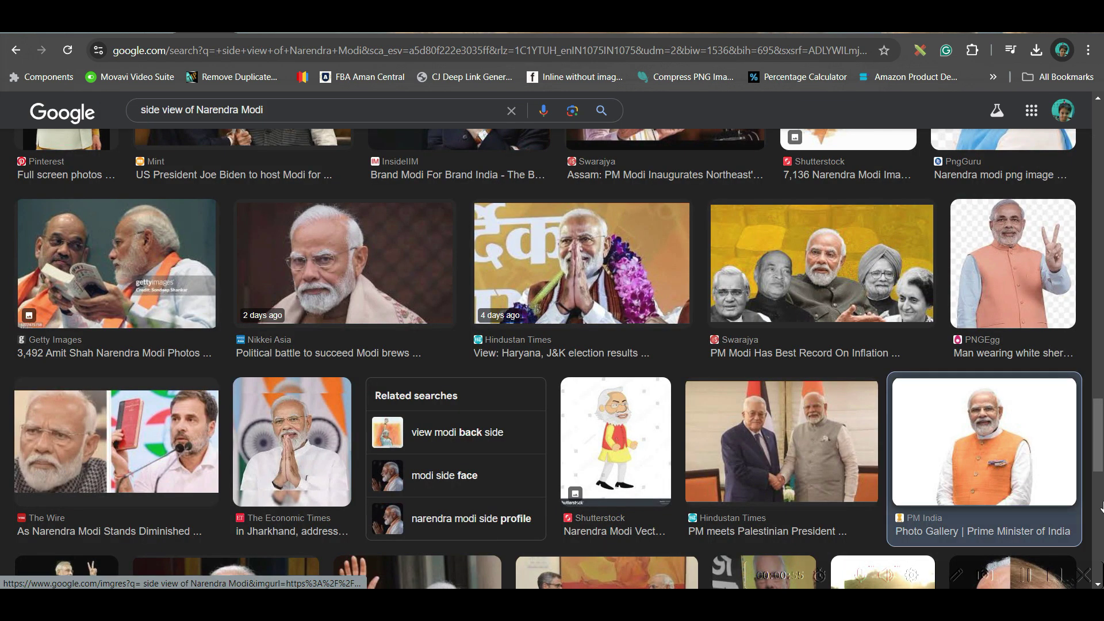
pyautogui.click(985, 456)
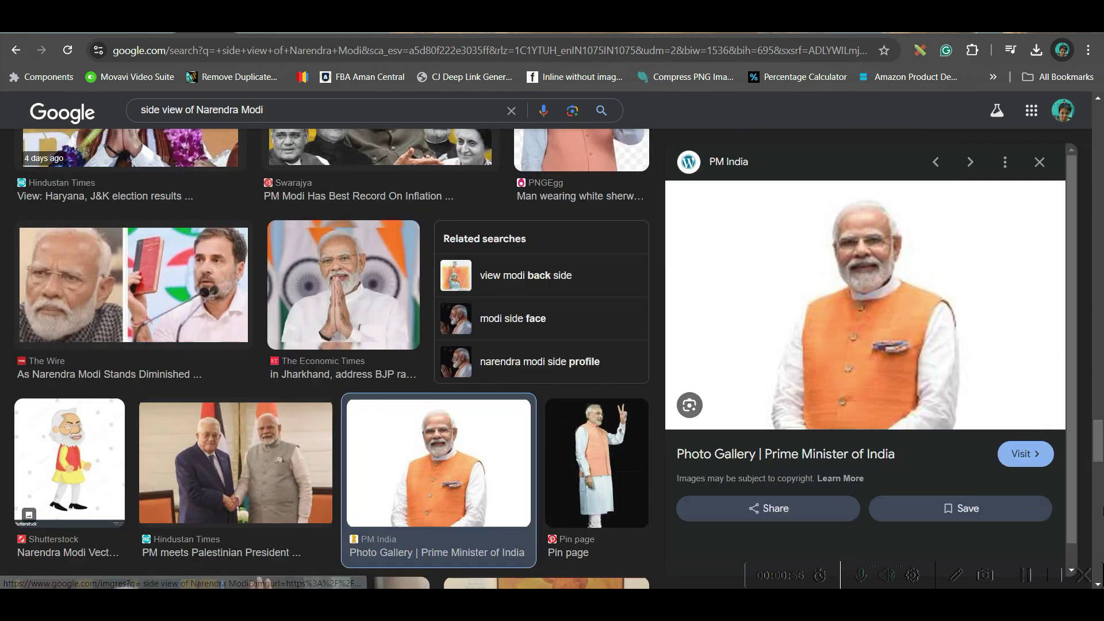
pyautogui.rightClick(864, 301)
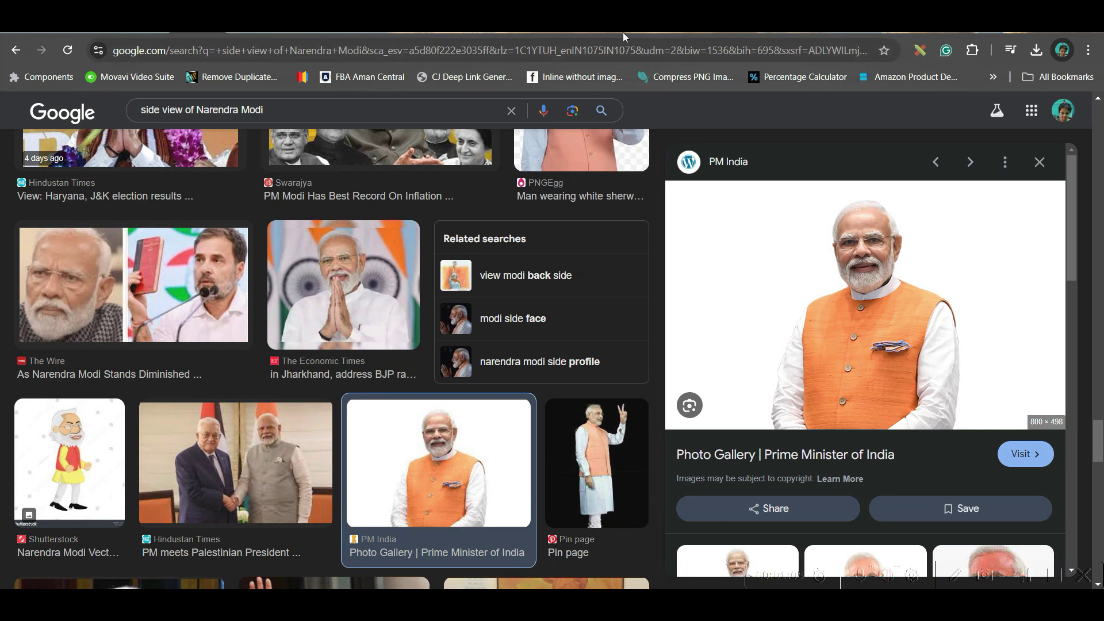
pyautogui.click(606, 32)
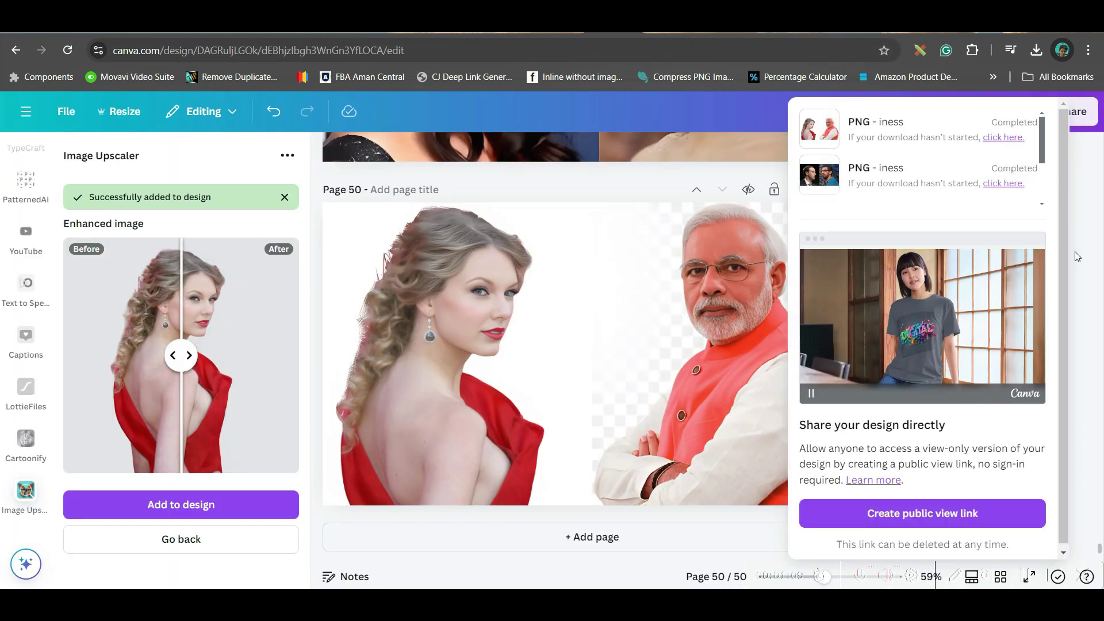
# Close the download panel and add a blank page 51 after page 50.
pyautogui.click(1093, 199)
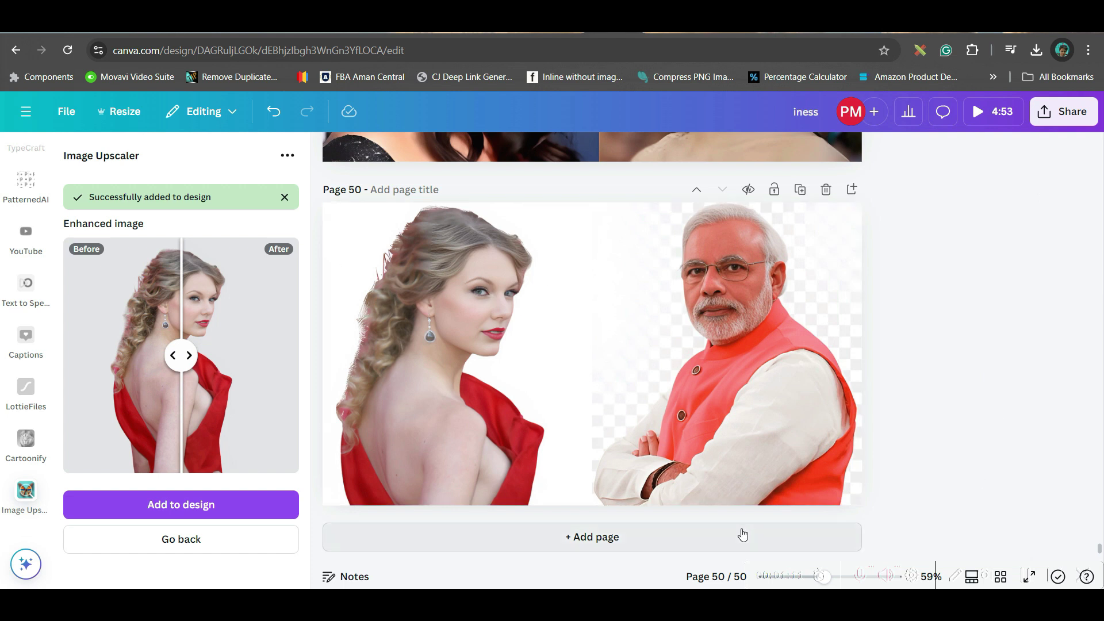
pyautogui.click(705, 537)
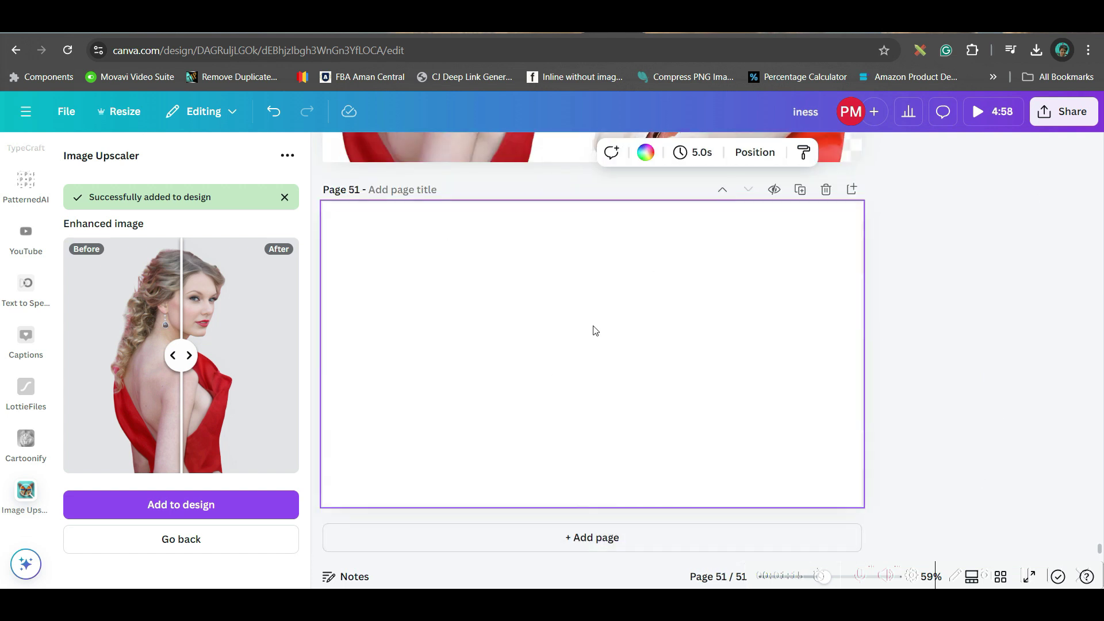
pyautogui.scroll(5, 31, 348)
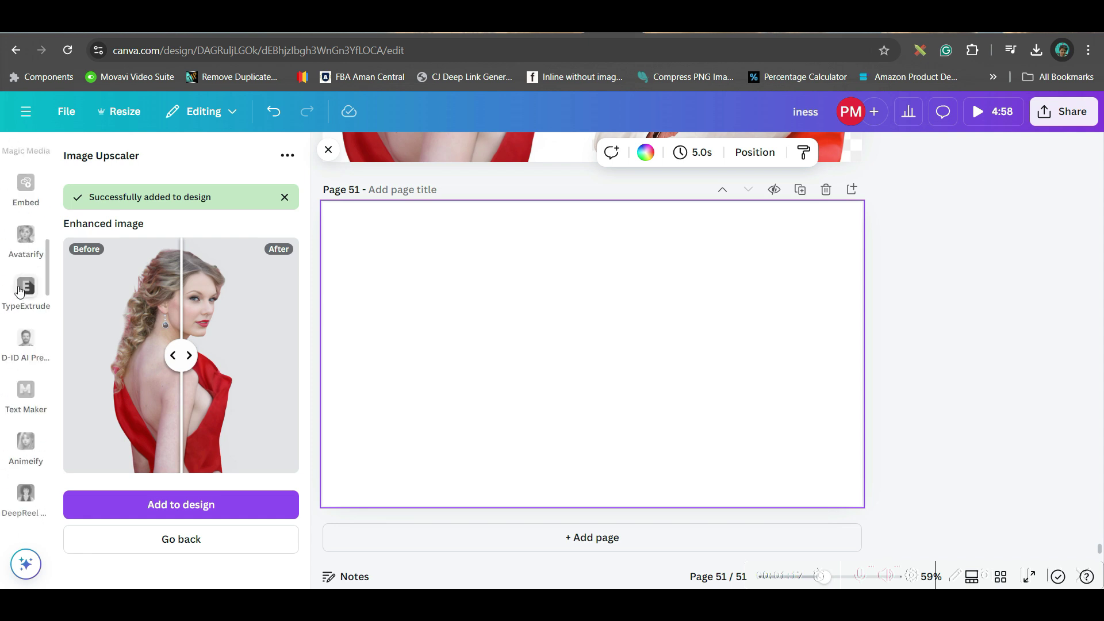
pyautogui.scroll(3, 30, 345)
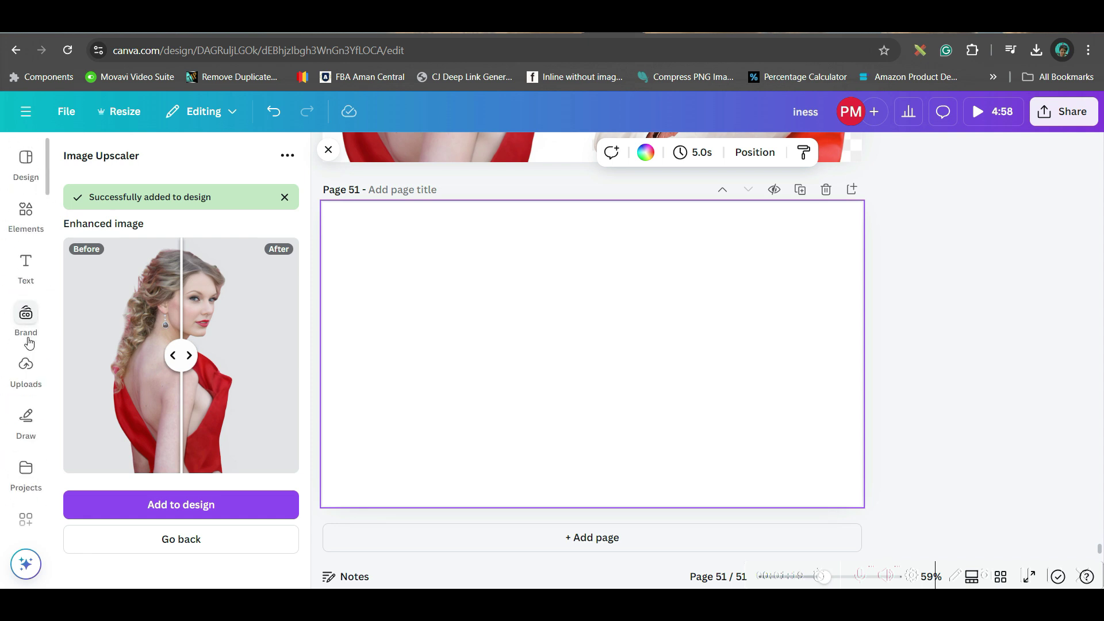
# Upload both the Taylor Swift and Narendra Modi PNGs from Downloads to Canva.
pyautogui.click(26, 371)
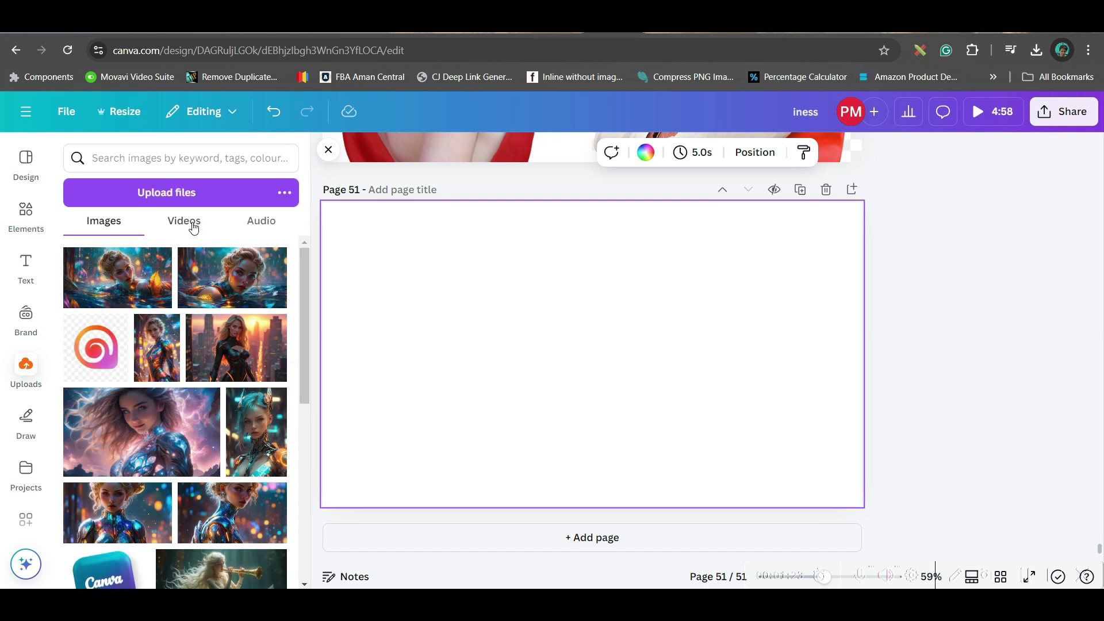
pyautogui.click(194, 195)
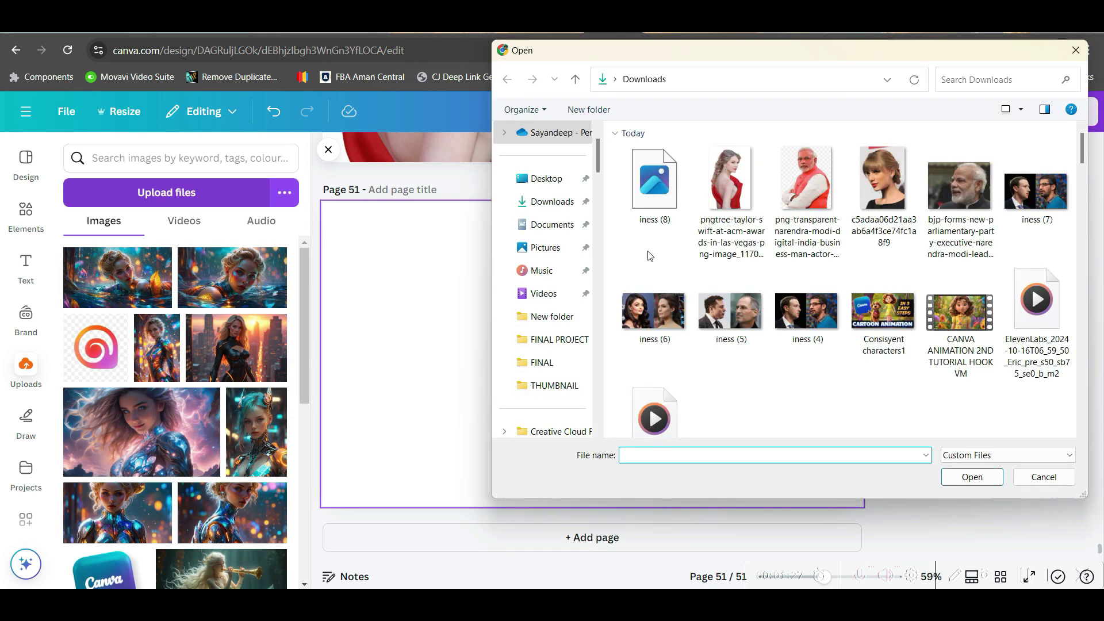
pyautogui.click(720, 187)
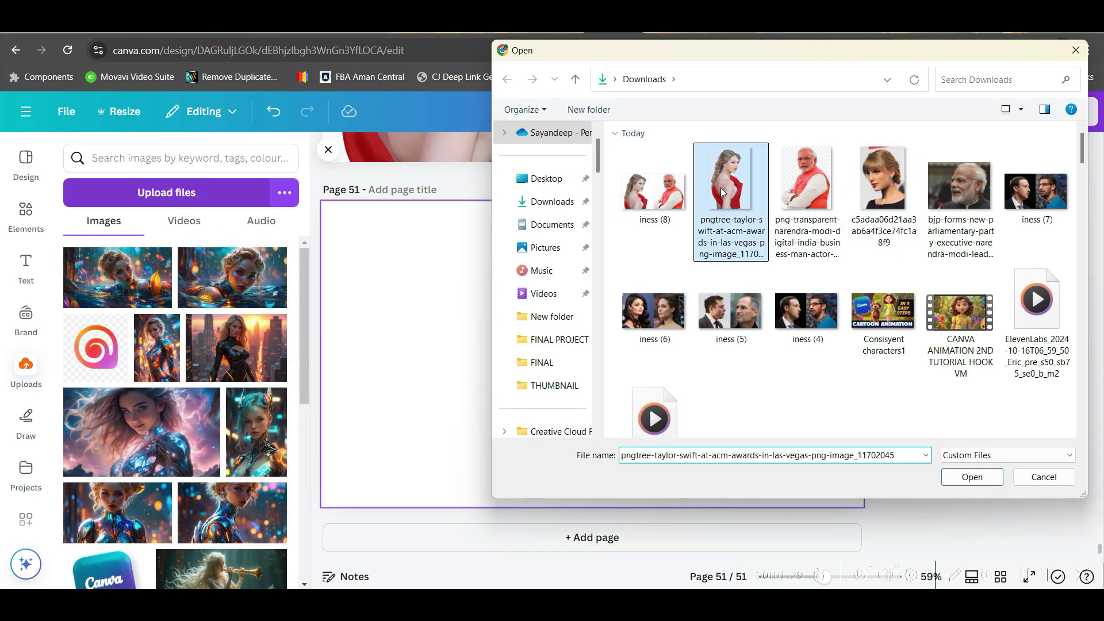
pyautogui.click(808, 190)
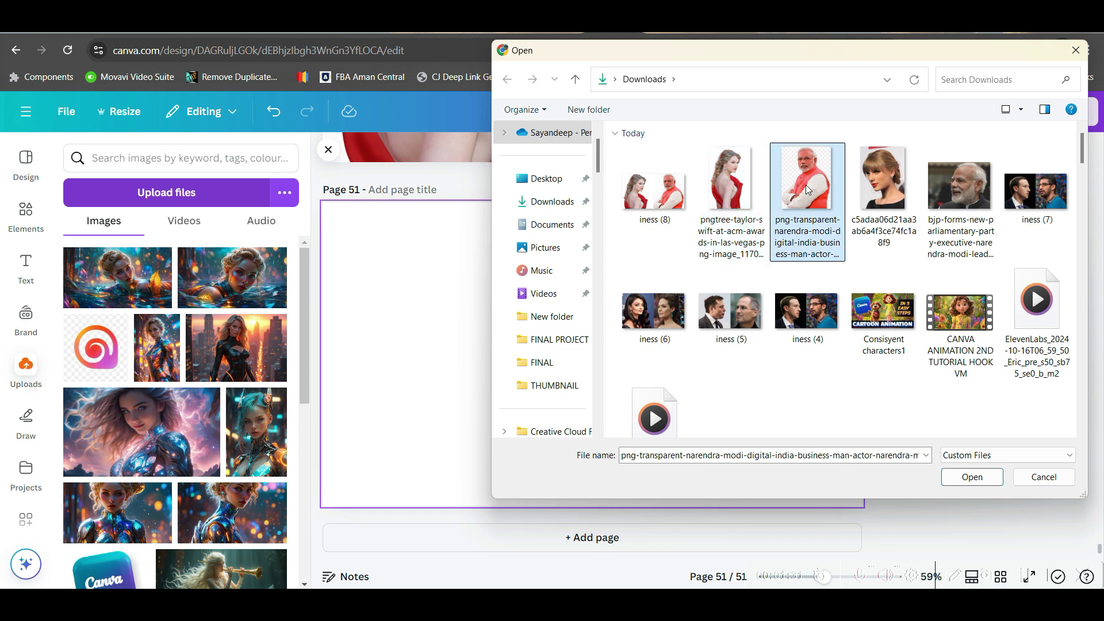
pyautogui.keyDown('ctrl'); pyautogui.click(734, 200); pyautogui.keyUp('ctrl')
pyautogui.press('Return')
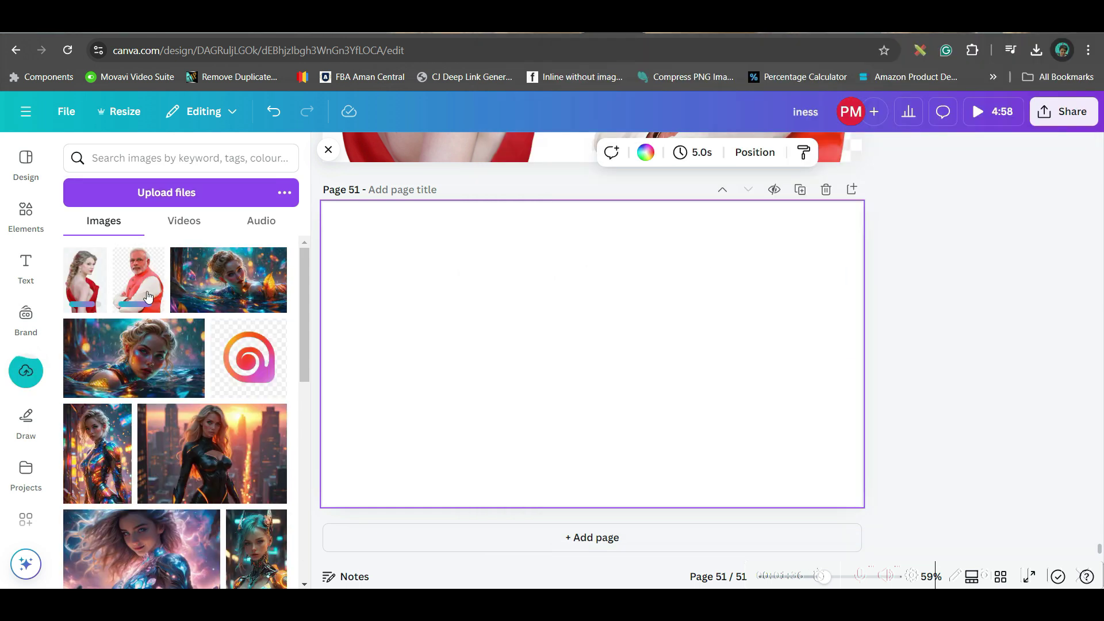
pyautogui.click(22, 216)
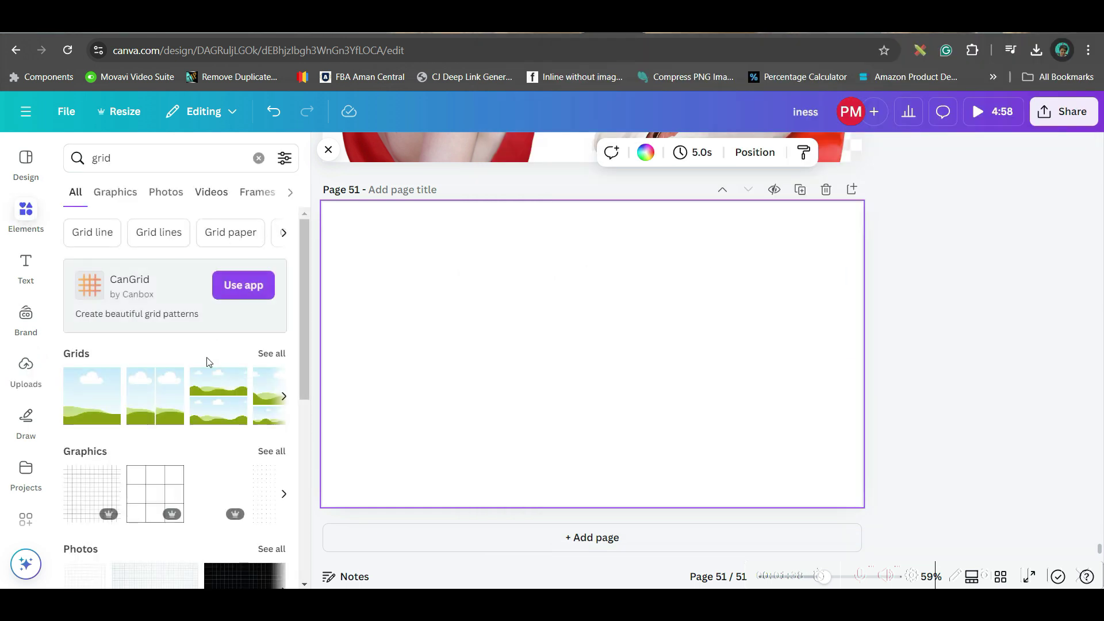
# Add a two-cell side-by-side grid to page 51 with no gap between cells.
pyautogui.click(78, 165)
pyautogui.write('g')
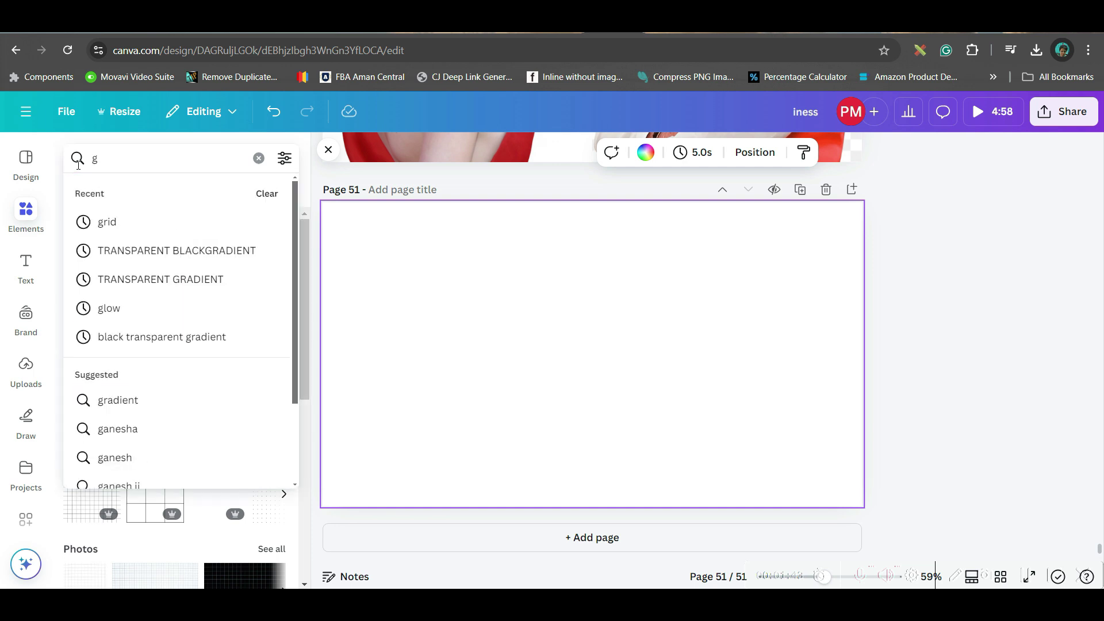
pyautogui.click(107, 222)
pyautogui.click(155, 395)
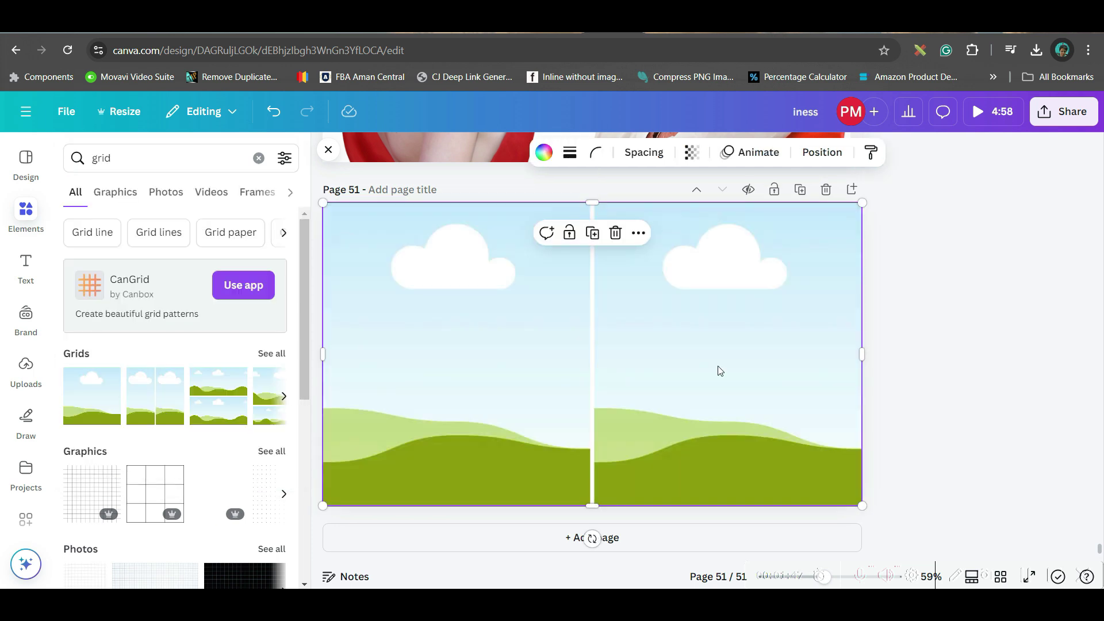
pyautogui.click(644, 166)
pyautogui.moveTo(607, 209); pyautogui.dragTo(516, 207)
pyautogui.click(1018, 306)
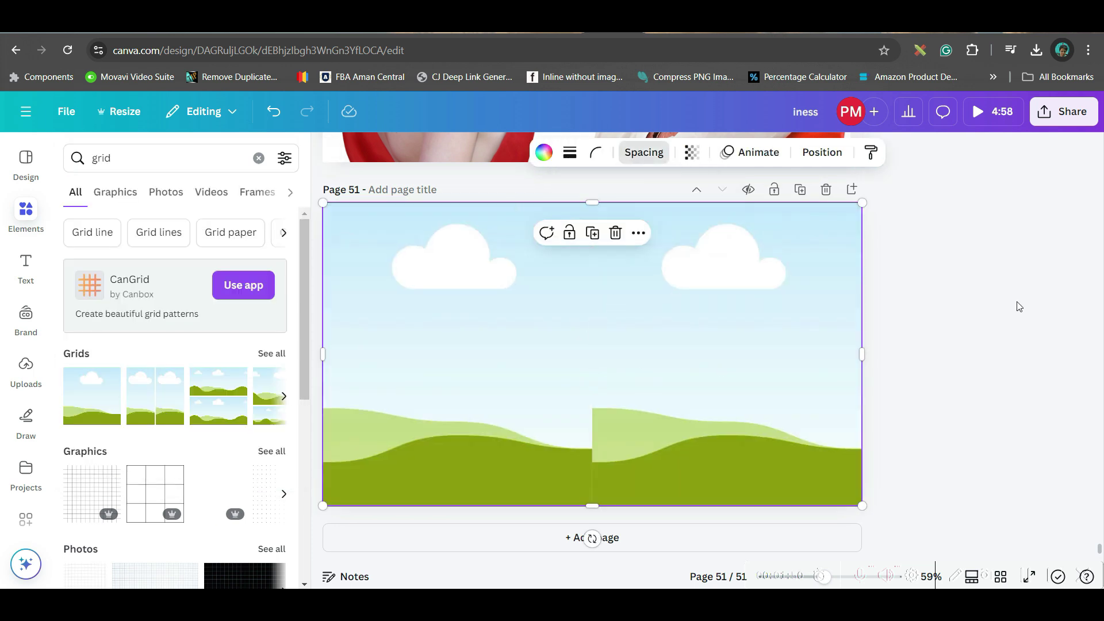
# Place the Narendra Modi portrait into the grid's right cell and adjust its crop.
pyautogui.click(26, 368)
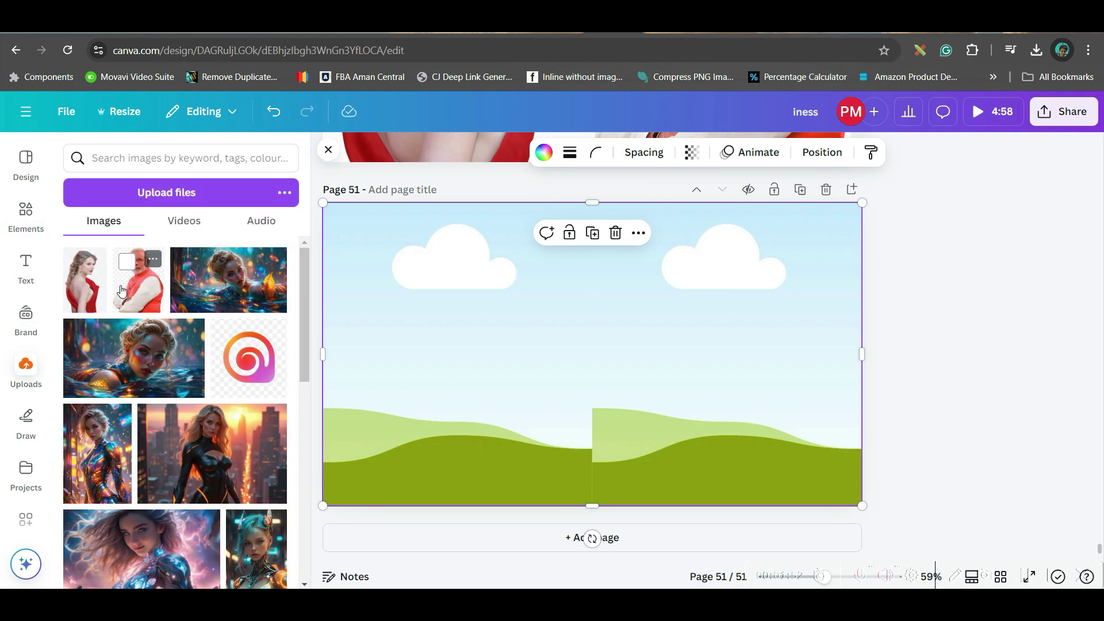
pyautogui.click(146, 289)
pyautogui.moveTo(592, 353); pyautogui.dragTo(754, 333)
pyautogui.doubleClick(755, 329)
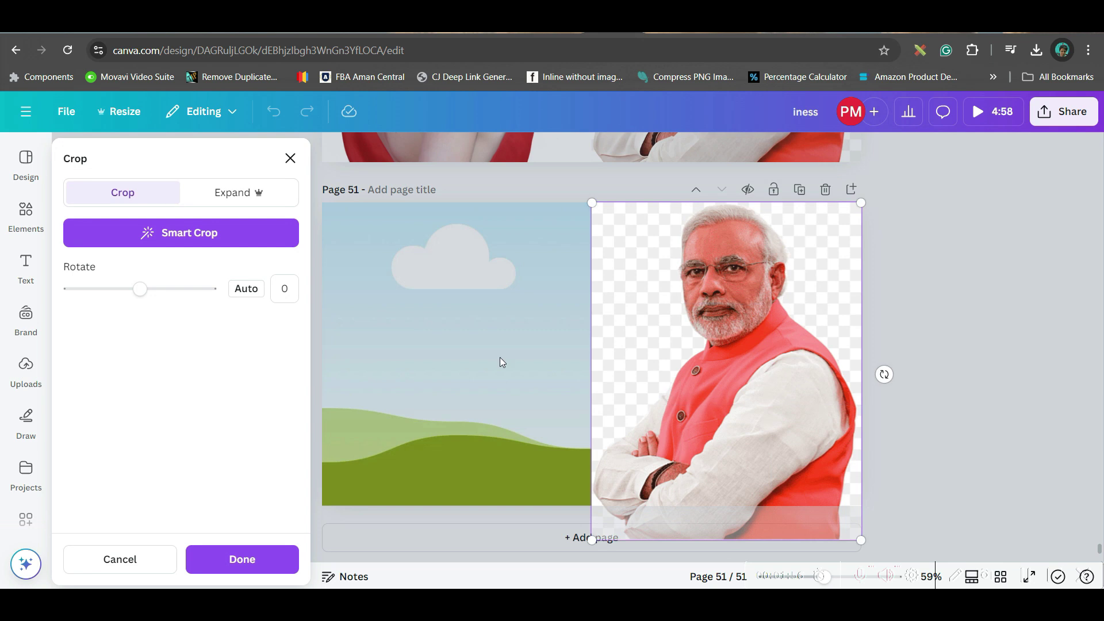
pyautogui.click(243, 558)
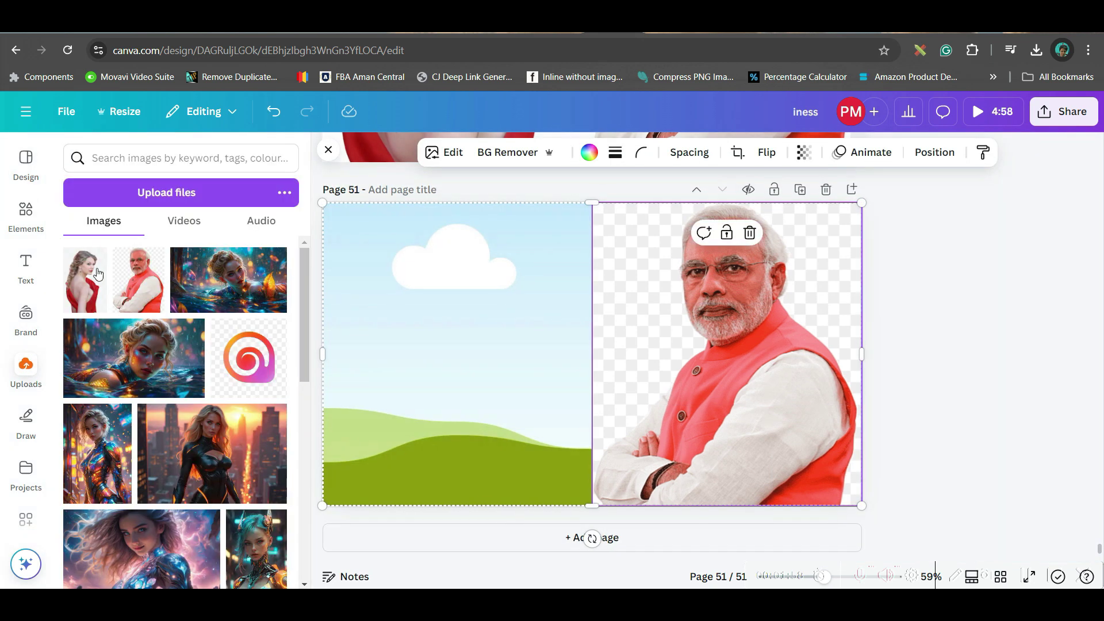
# Drop the red-dress Taylor Swift portrait into the left cell, nudged slightly down.
pyautogui.click(85, 280)
pyautogui.moveTo(592, 326); pyautogui.dragTo(461, 305)
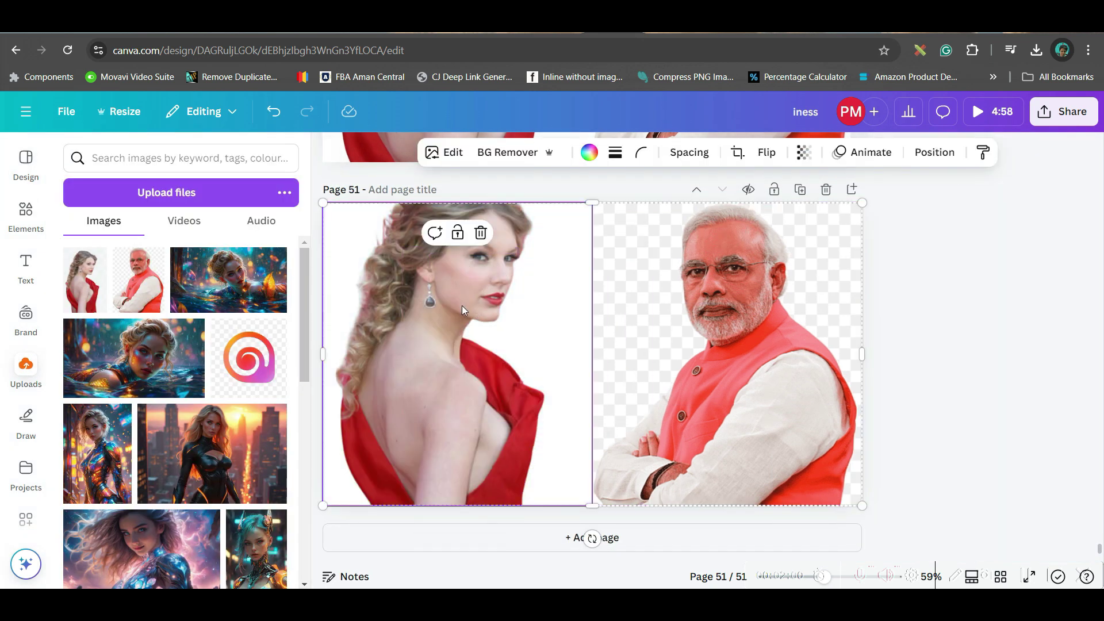
pyautogui.doubleClick(461, 306)
pyautogui.moveTo(464, 348); pyautogui.dragTo(466, 354)
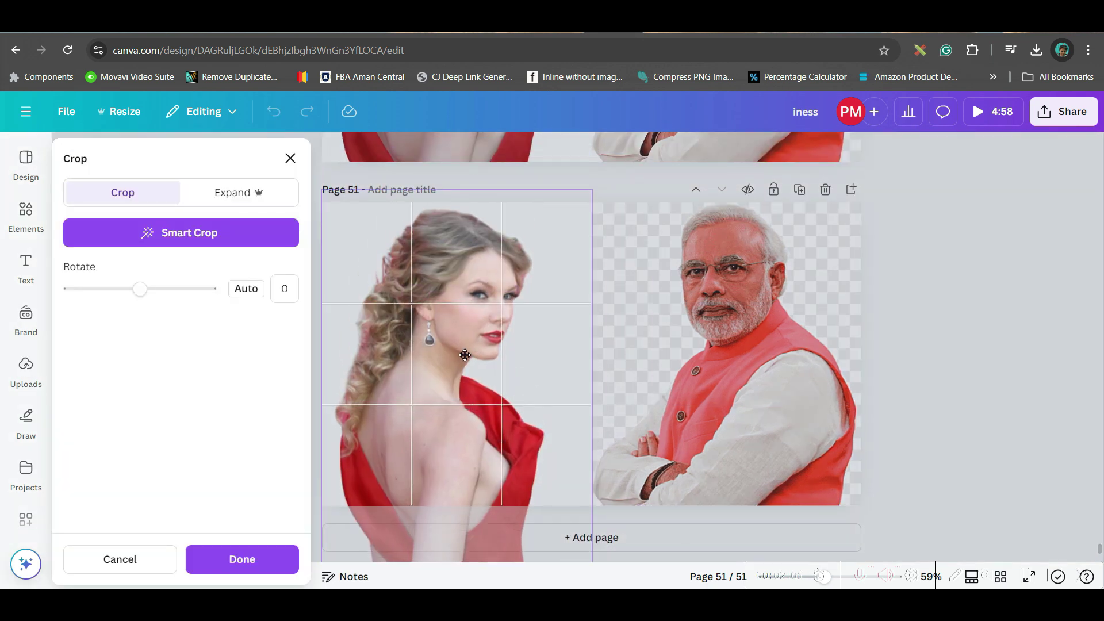
pyautogui.click(827, 358)
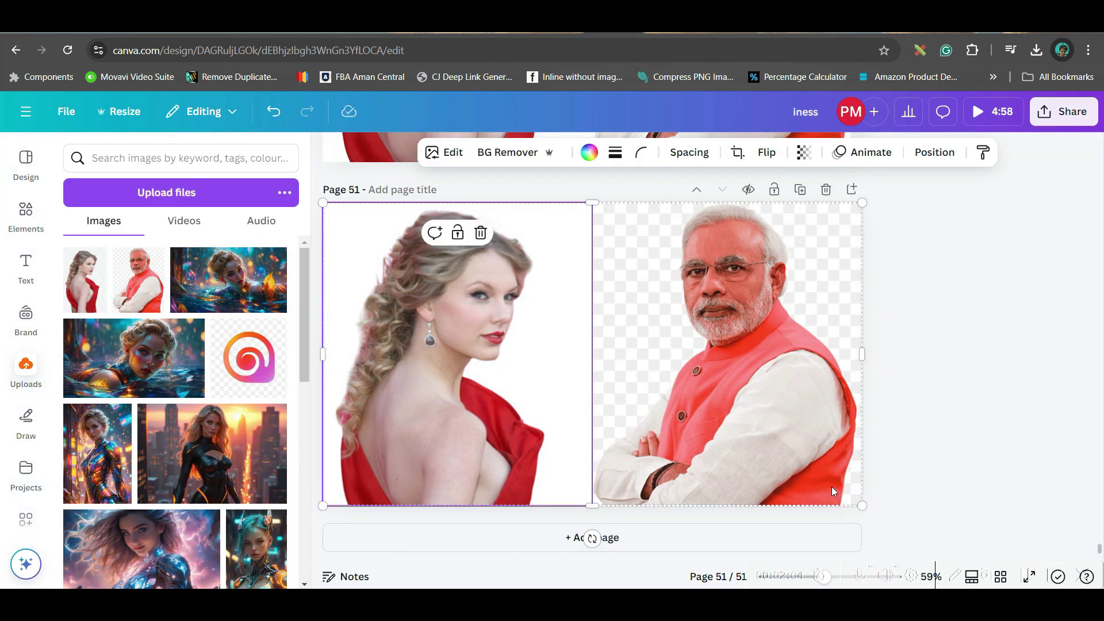
# Set the download to PNG file type with only the current page 51 selected.
pyautogui.click(1064, 112)
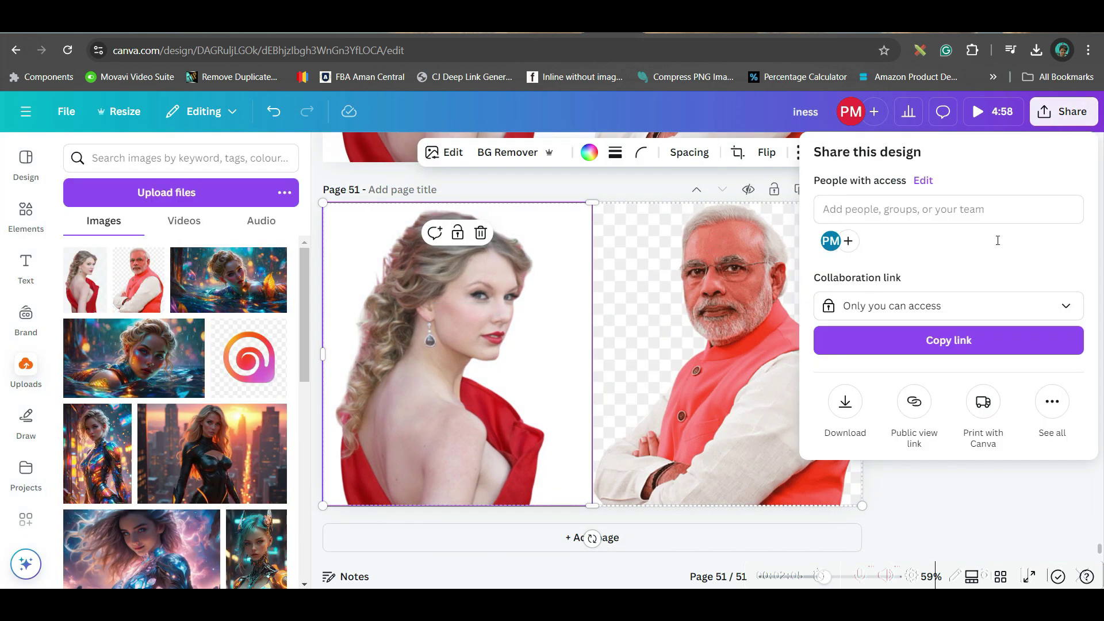
pyautogui.click(844, 406)
pyautogui.click(854, 218)
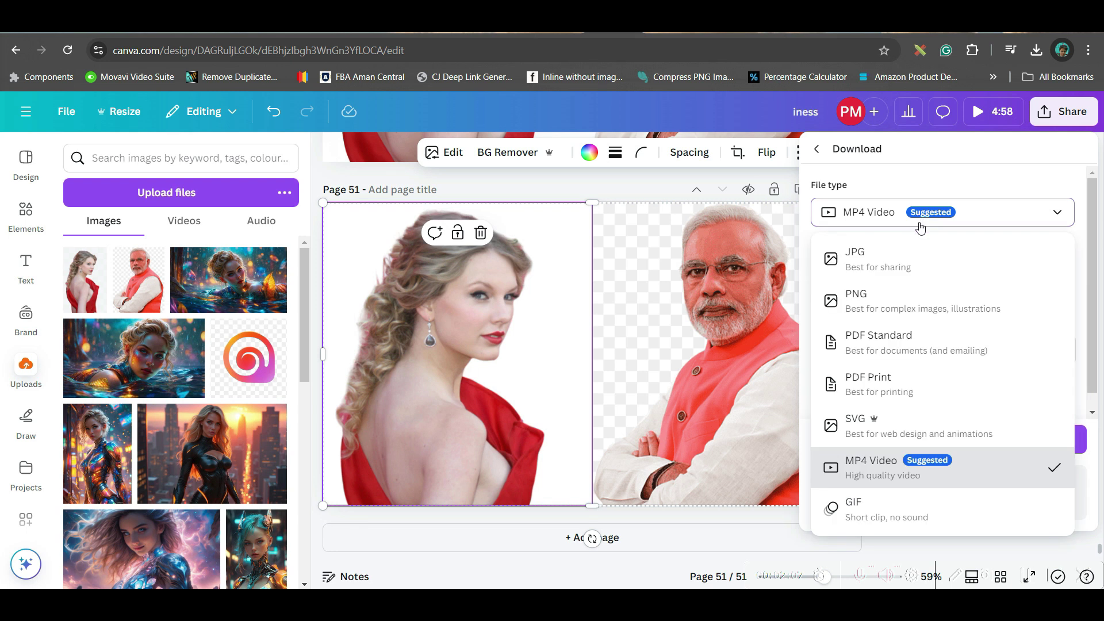
pyautogui.click(898, 299)
pyautogui.click(1060, 411)
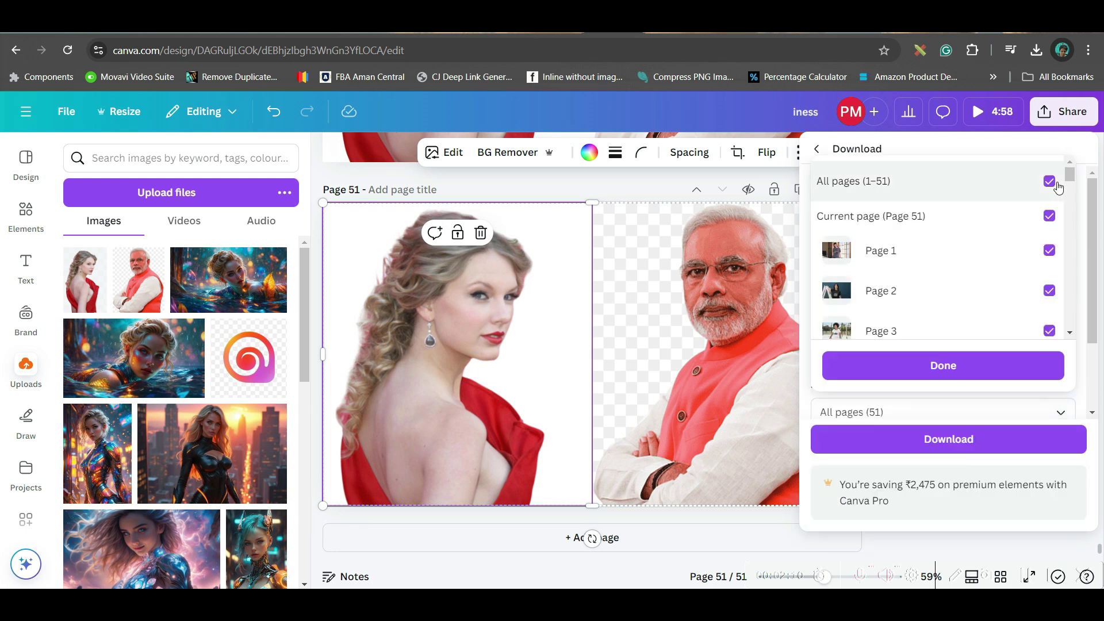
pyautogui.click(1050, 182)
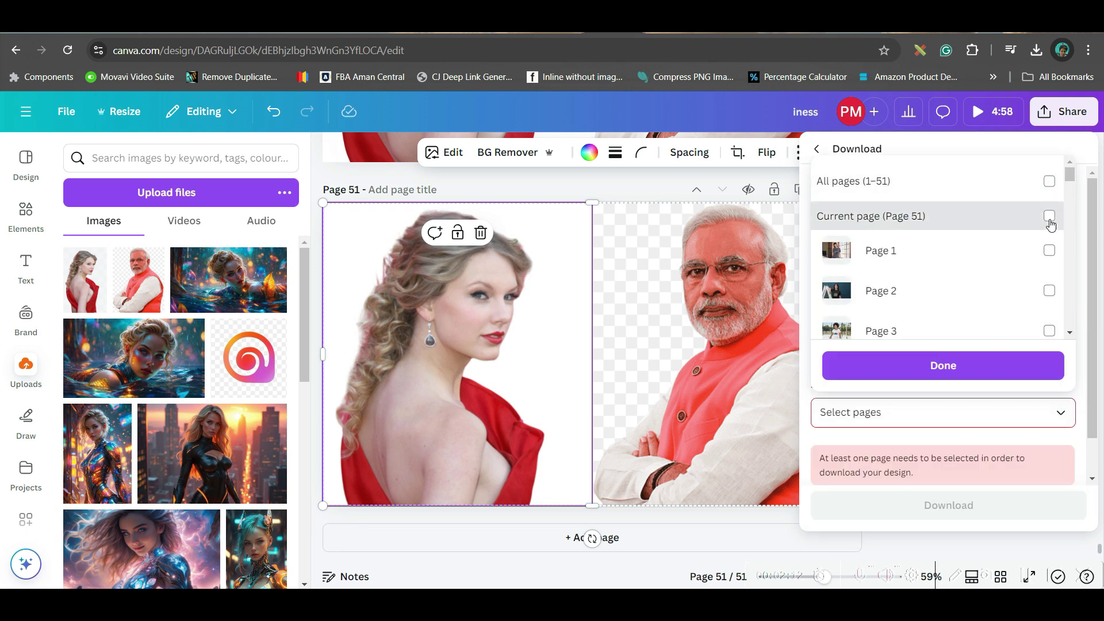
pyautogui.click(1049, 221)
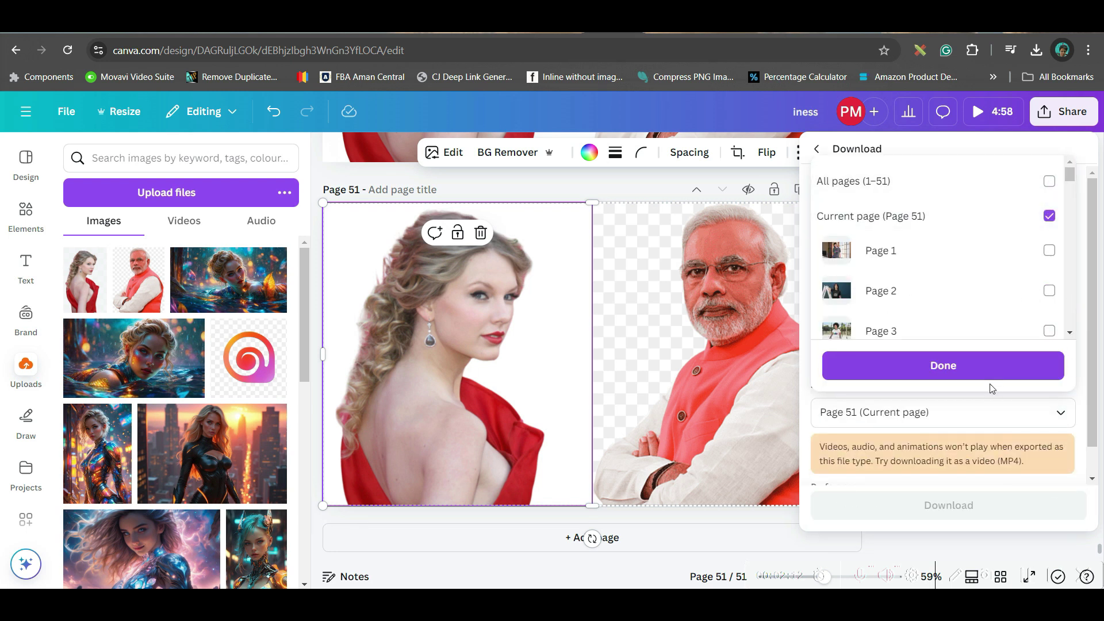
pyautogui.click(584, 569)
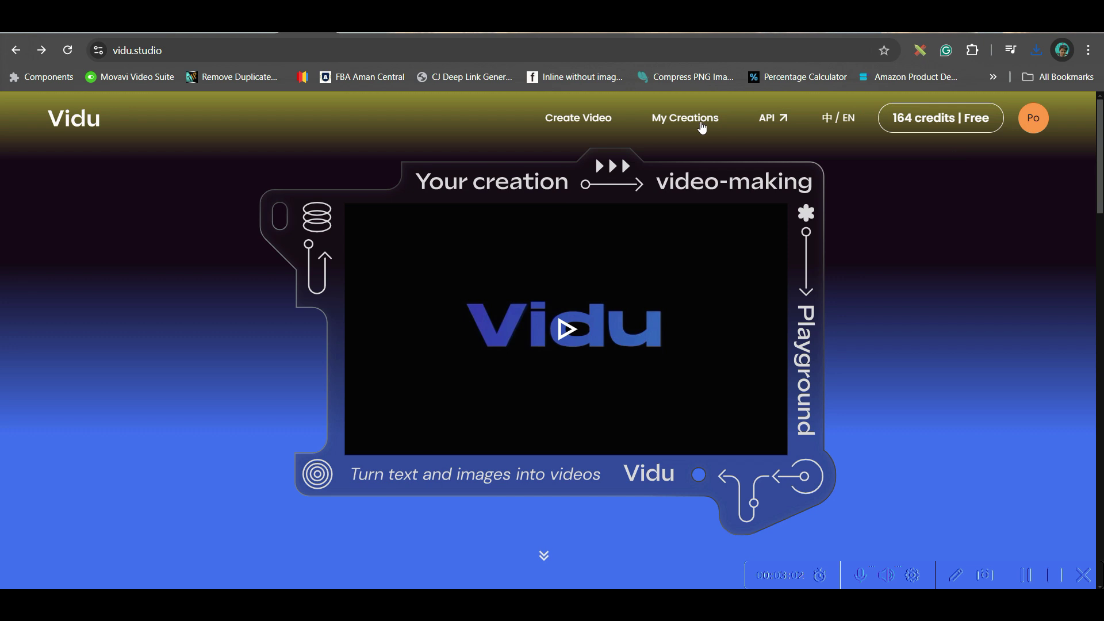
# Open Vidu's video creator and upload iness (8).png from the UPSCALLED folder.
pyautogui.click(573, 119)
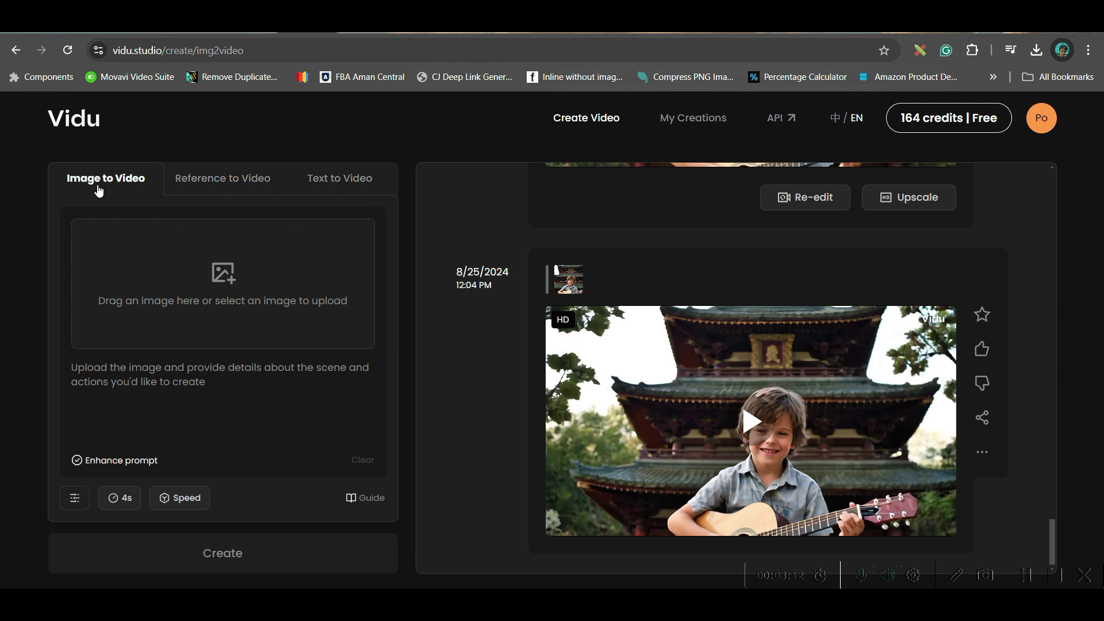
pyautogui.click(222, 280)
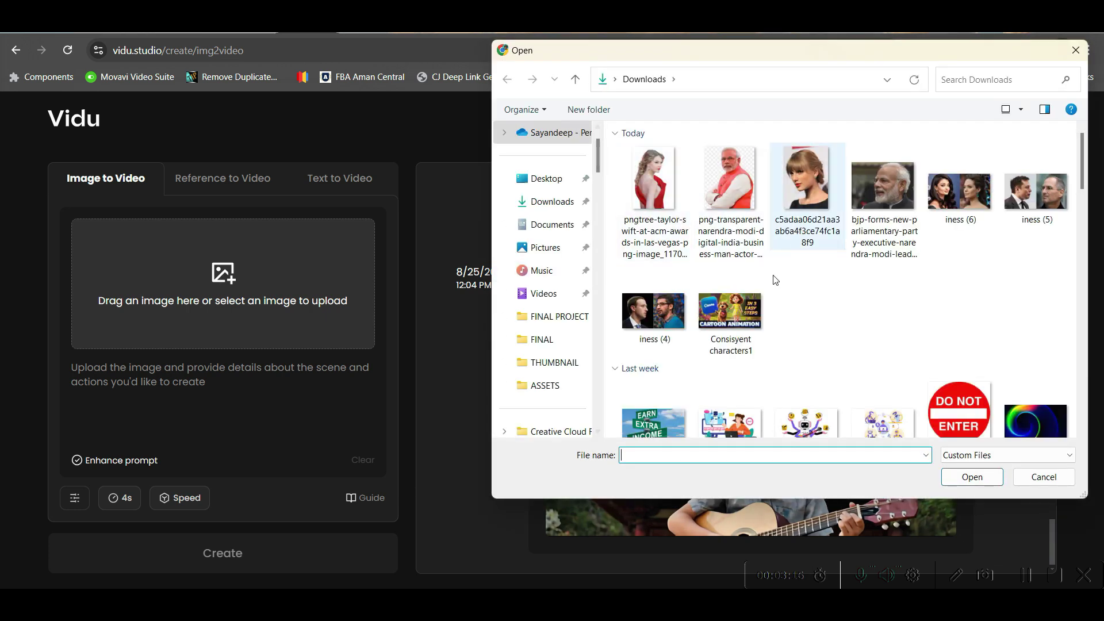
pyautogui.scroll(-3, 567, 313)
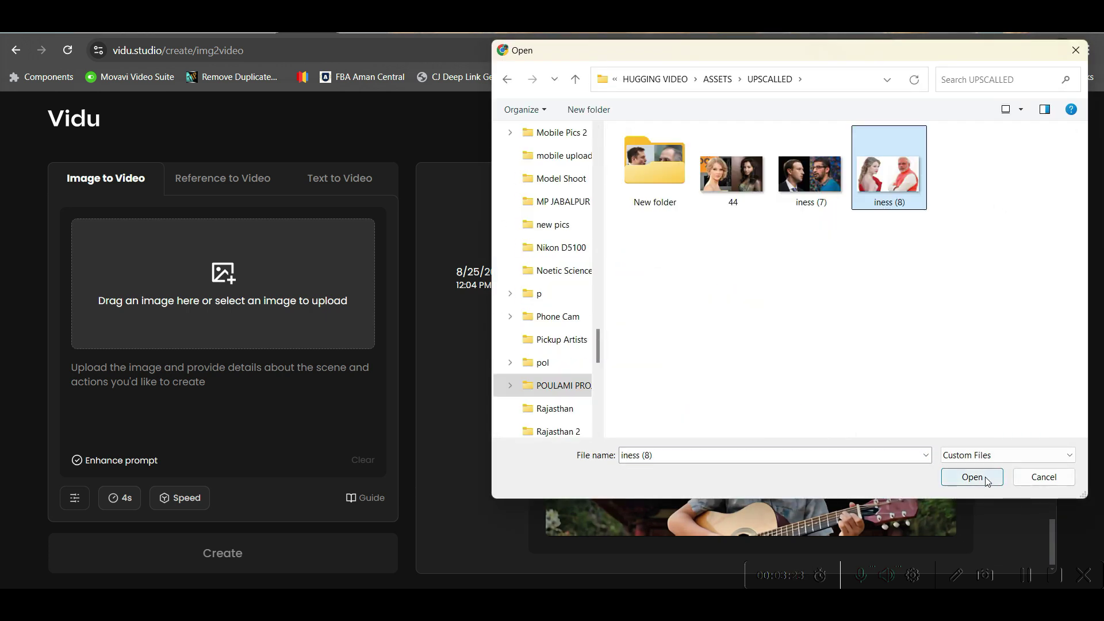
pyautogui.click(972, 477)
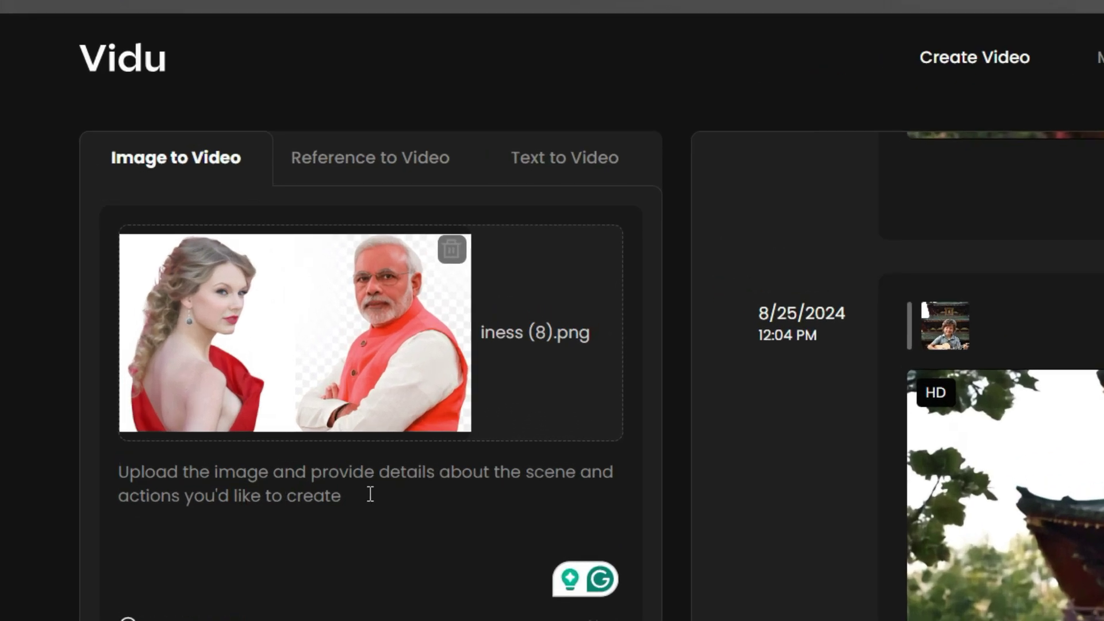
# Enter the prompt 'People Hug each other', decline the quality upgrade, keep 4s, and create.
pyautogui.click(370, 494)
pyautogui.write('People Hug each other')
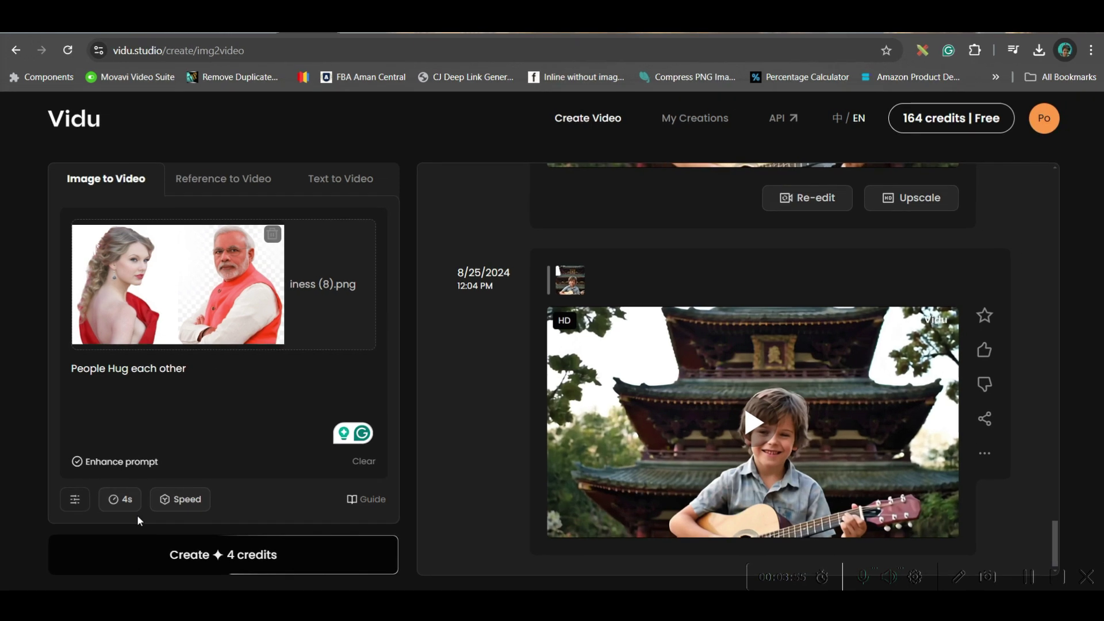
pyautogui.click(75, 499)
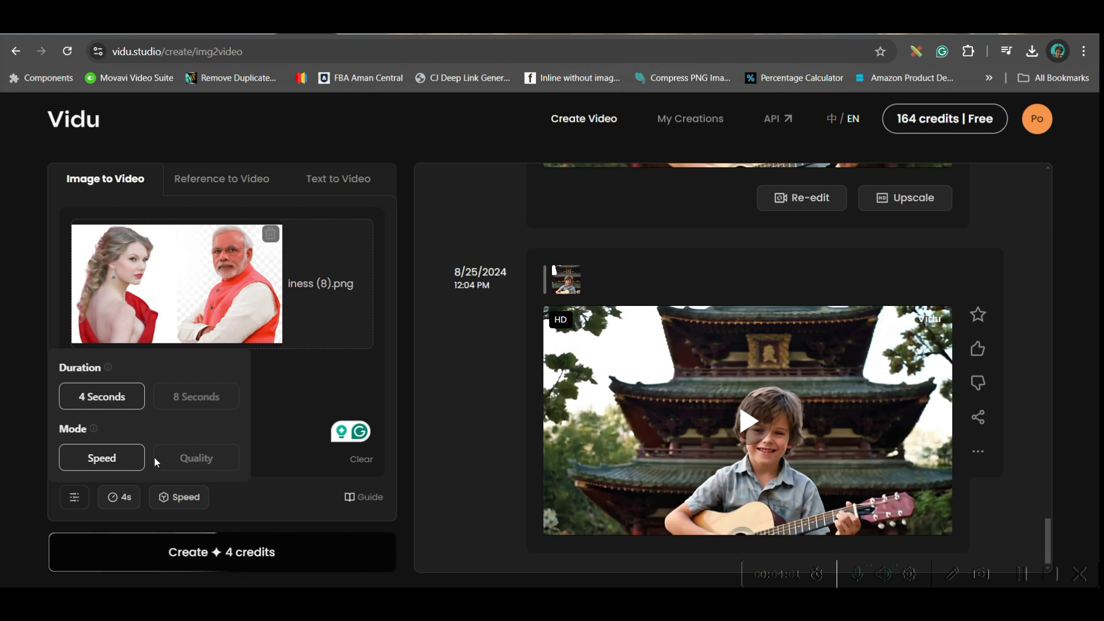
pyautogui.click(205, 458)
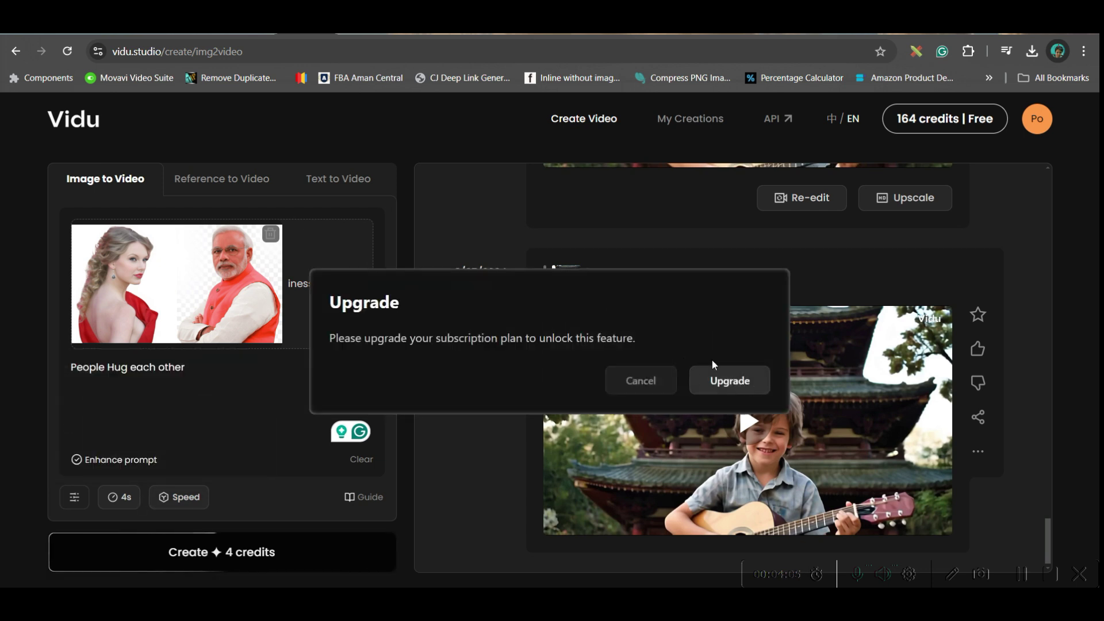
pyautogui.click(640, 381)
pyautogui.click(126, 499)
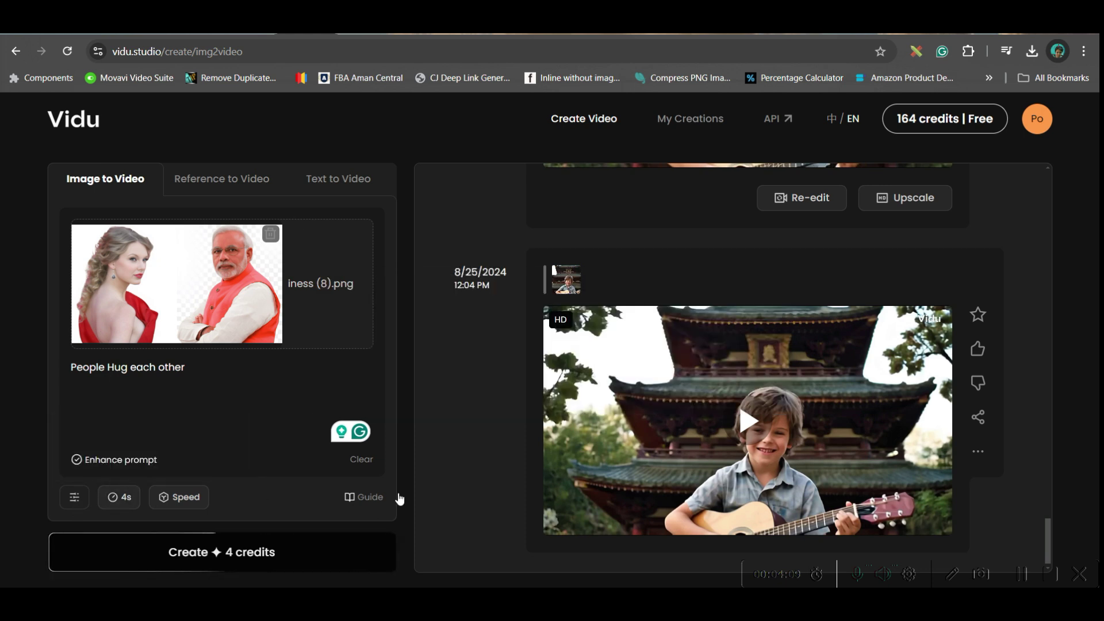
pyautogui.click(240, 552)
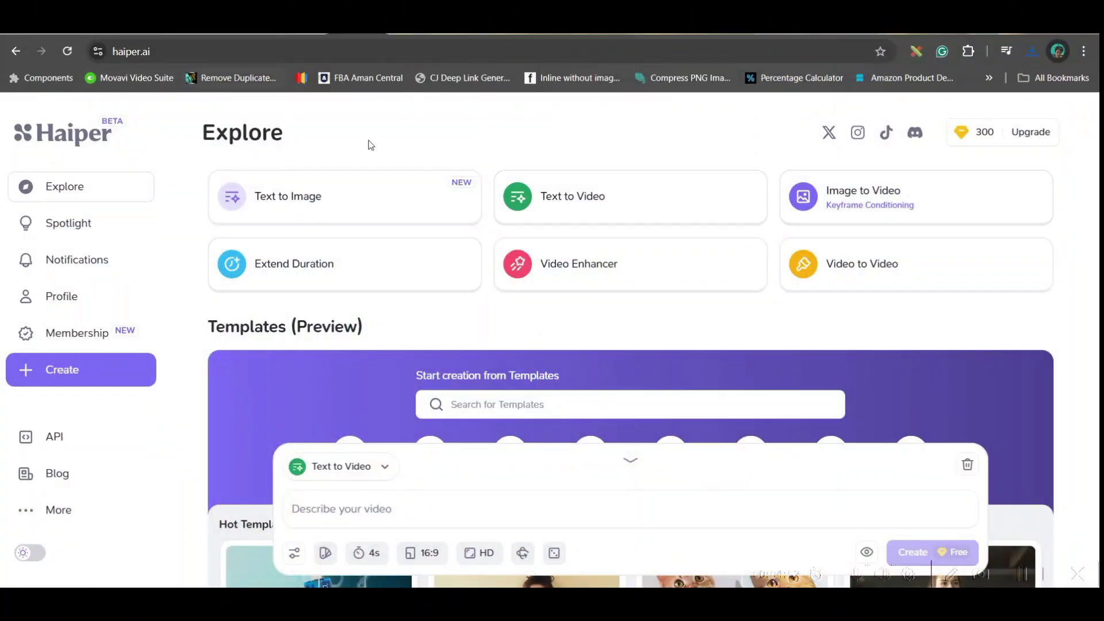
# In Haiper's Image to Video, upload iness (7) from the UPSCALLED folder as the first frame.
pyautogui.click(865, 197)
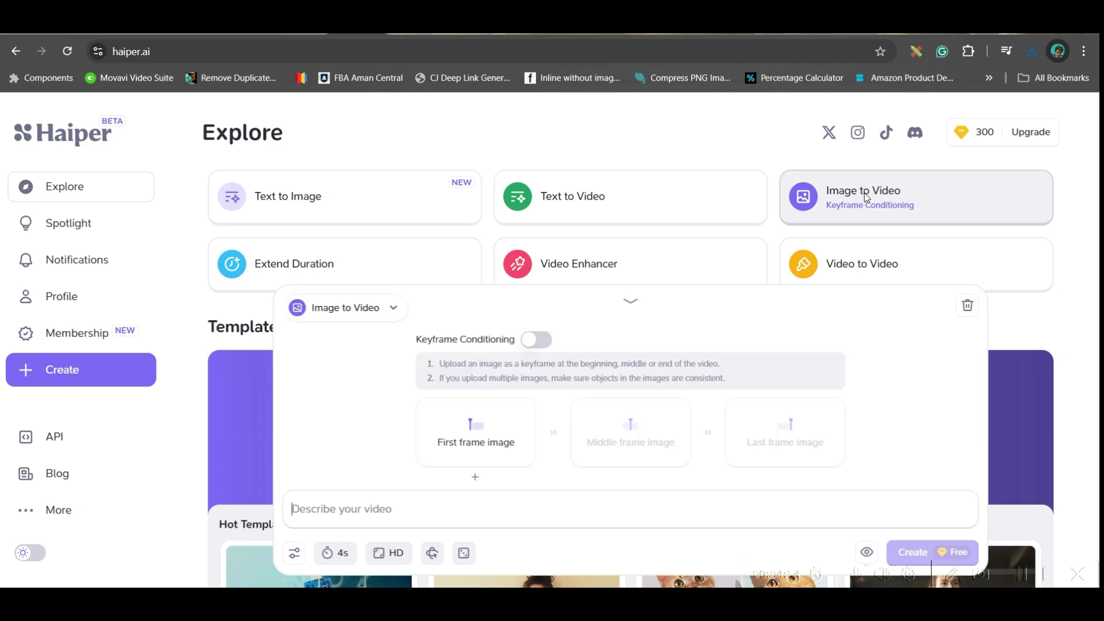
pyautogui.click(485, 443)
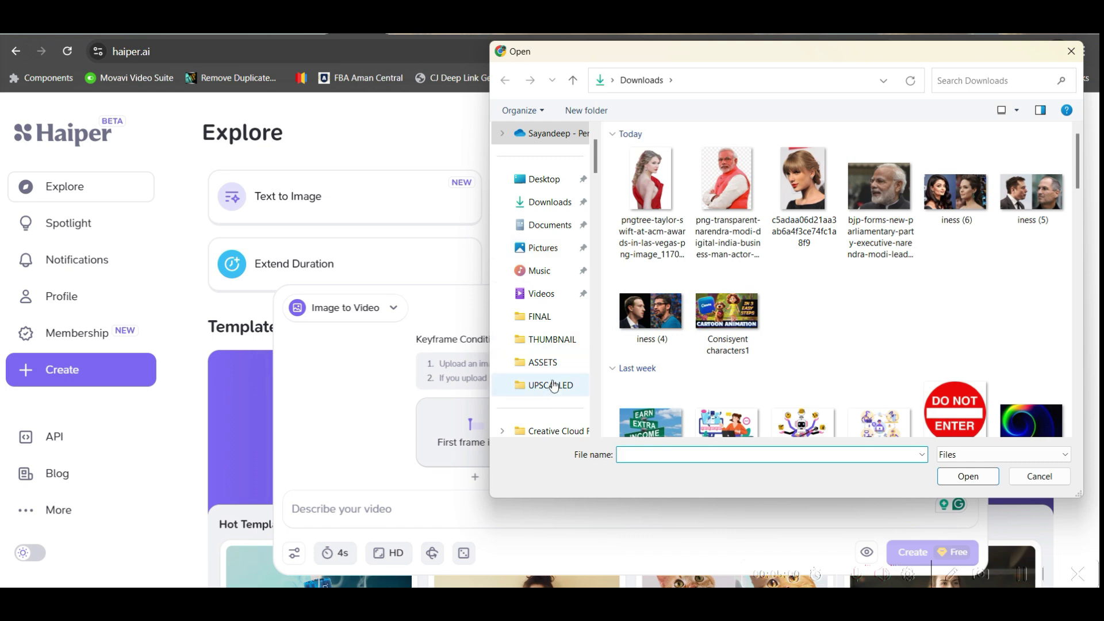
pyautogui.click(554, 386)
pyautogui.click(830, 186)
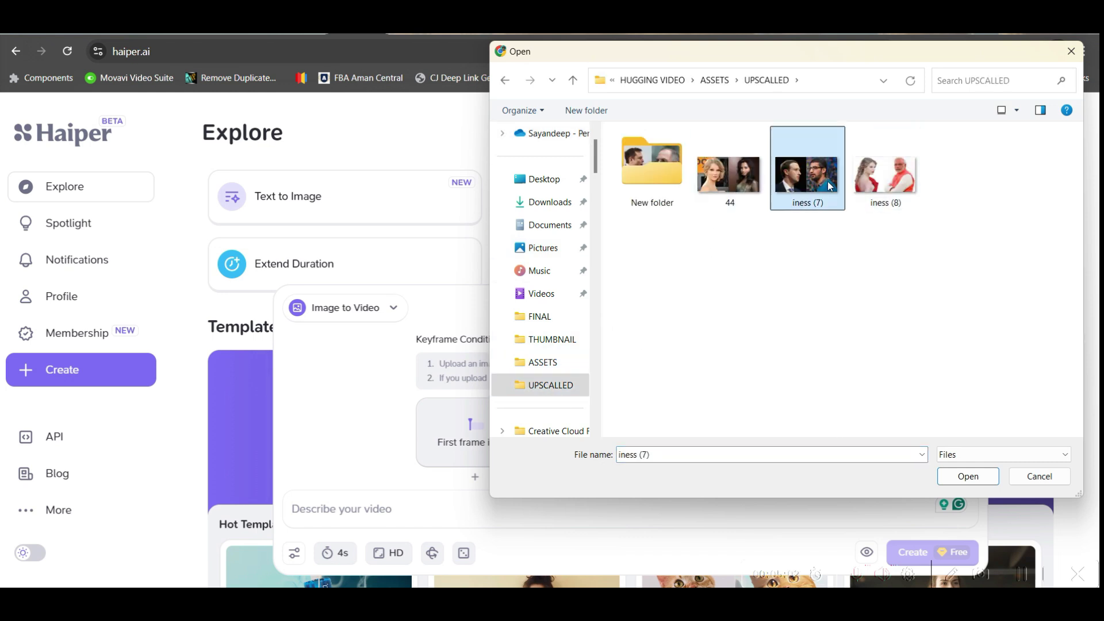
pyautogui.doubleClick(829, 185)
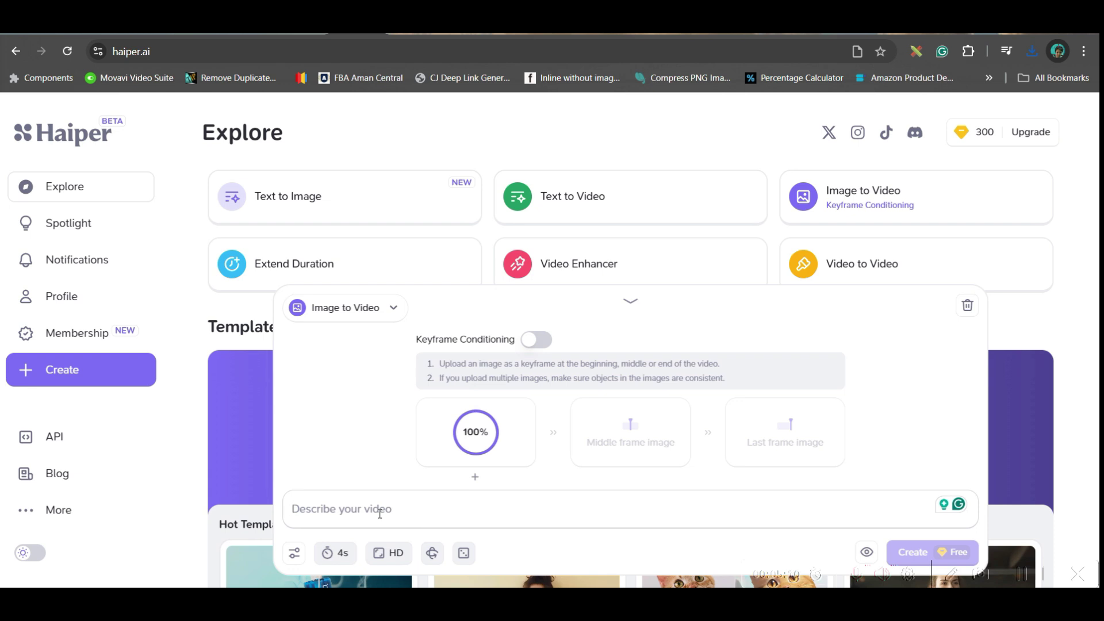
# Enter 'People Hug each other', leave camera movement off, and start generation.
pyautogui.click(379, 509)
pyautogui.write('People Hug each other')
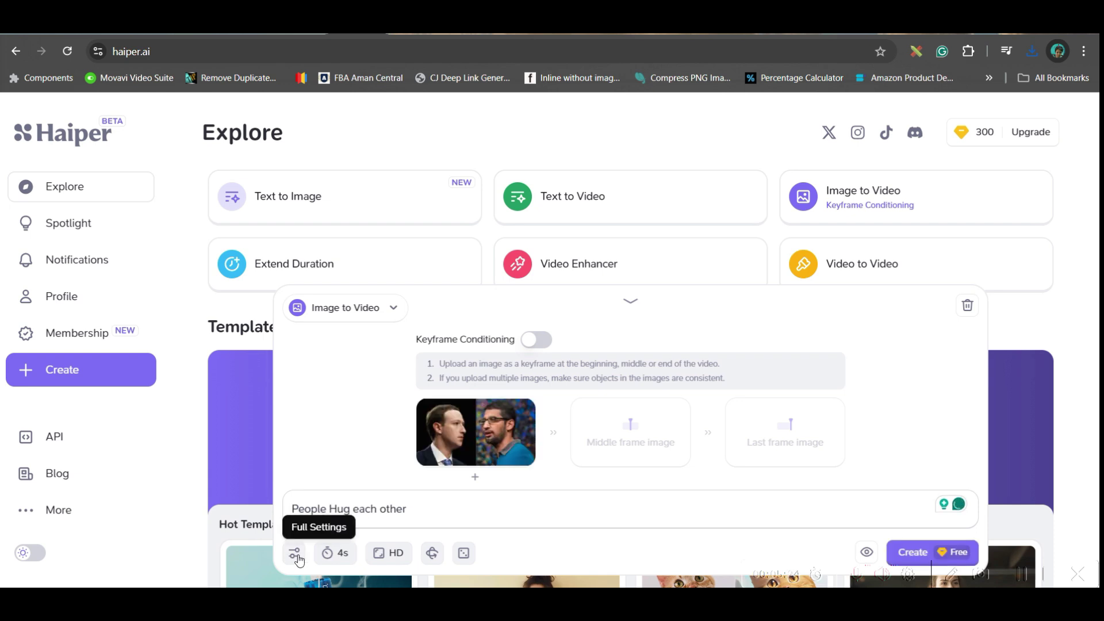
pyautogui.click(294, 554)
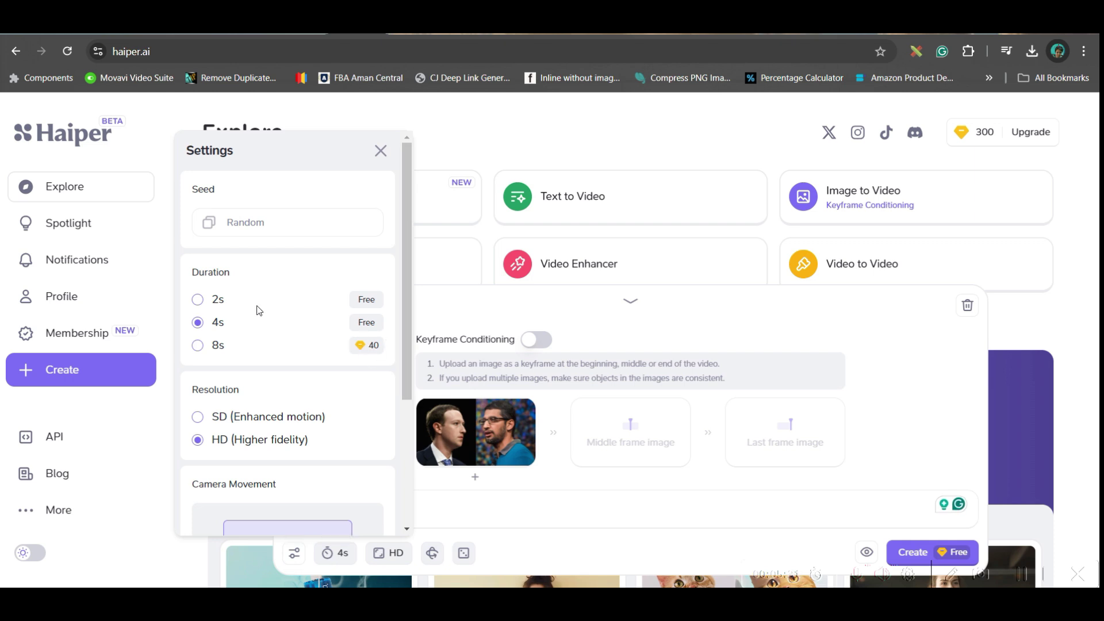
pyautogui.scroll(-3, 337, 465)
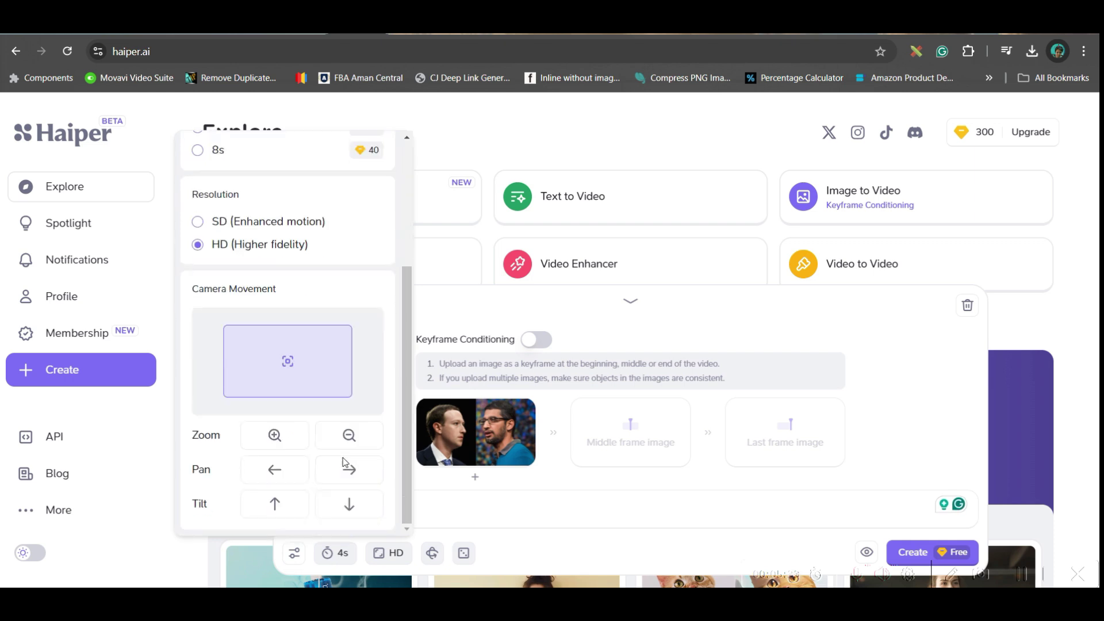
pyautogui.click(275, 469)
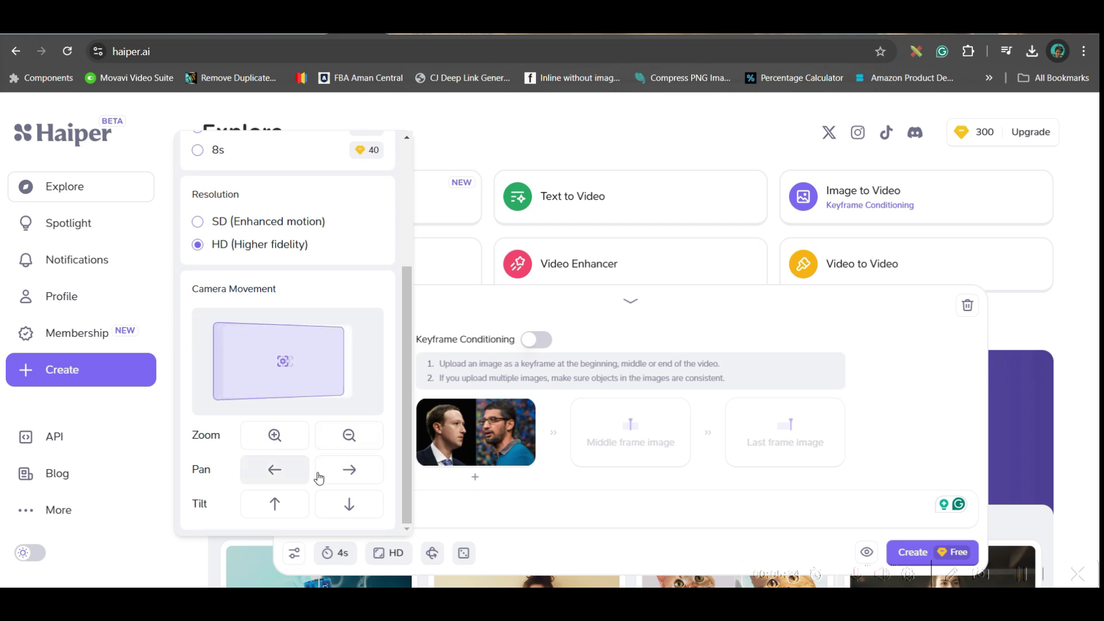
pyautogui.click(319, 478)
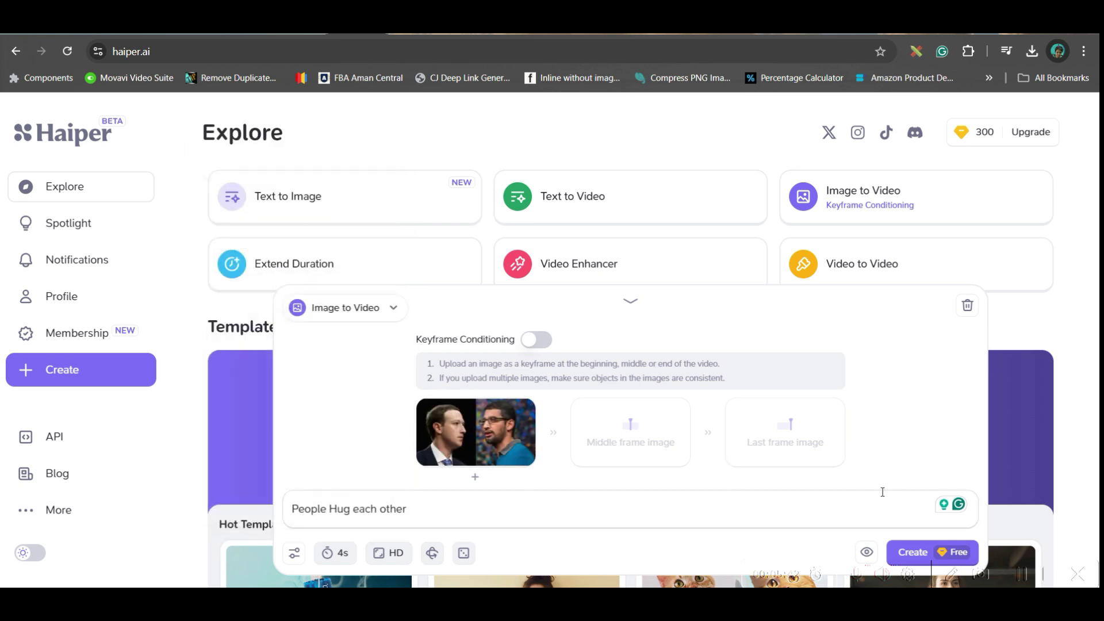
pyautogui.click(920, 554)
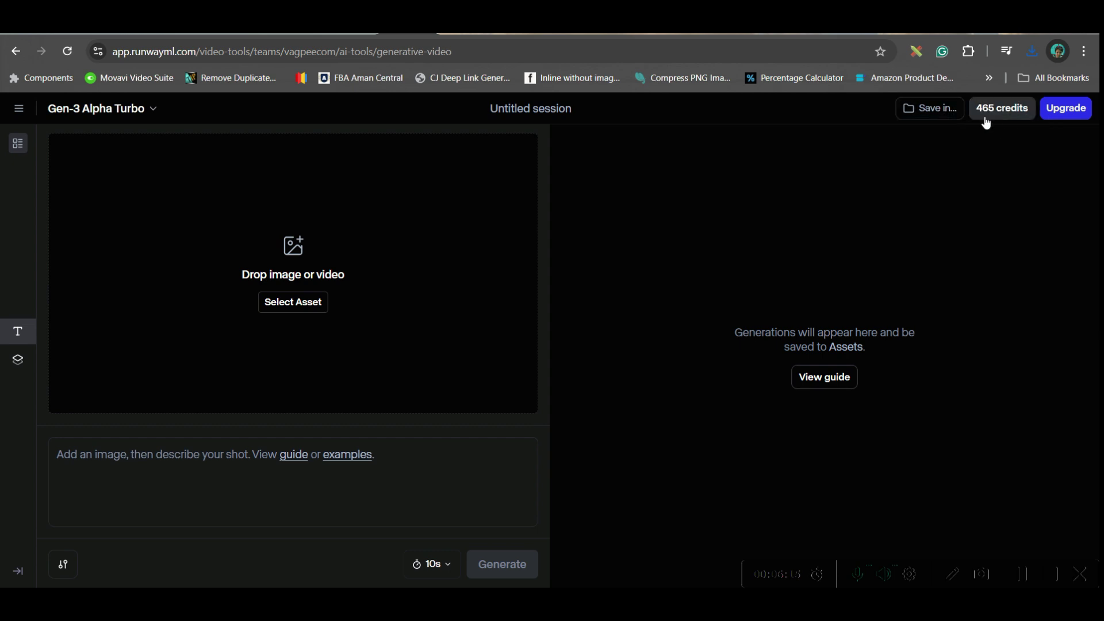
# Upload 44.png as Runway's first frame and set the video length to 5 seconds.
pyautogui.click(279, 303)
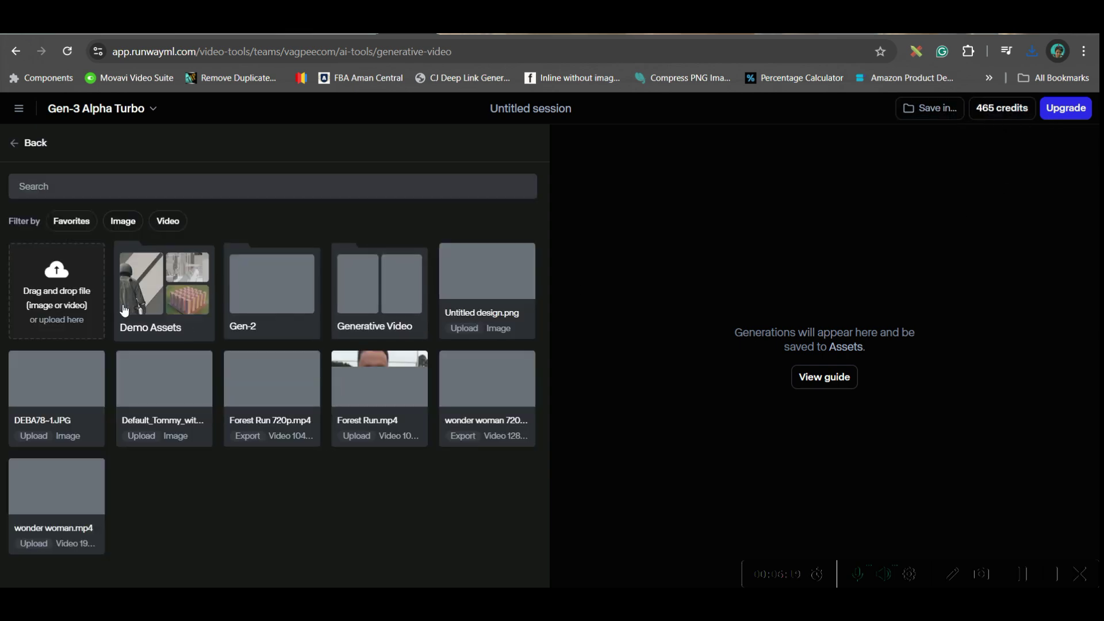
pyautogui.click(57, 296)
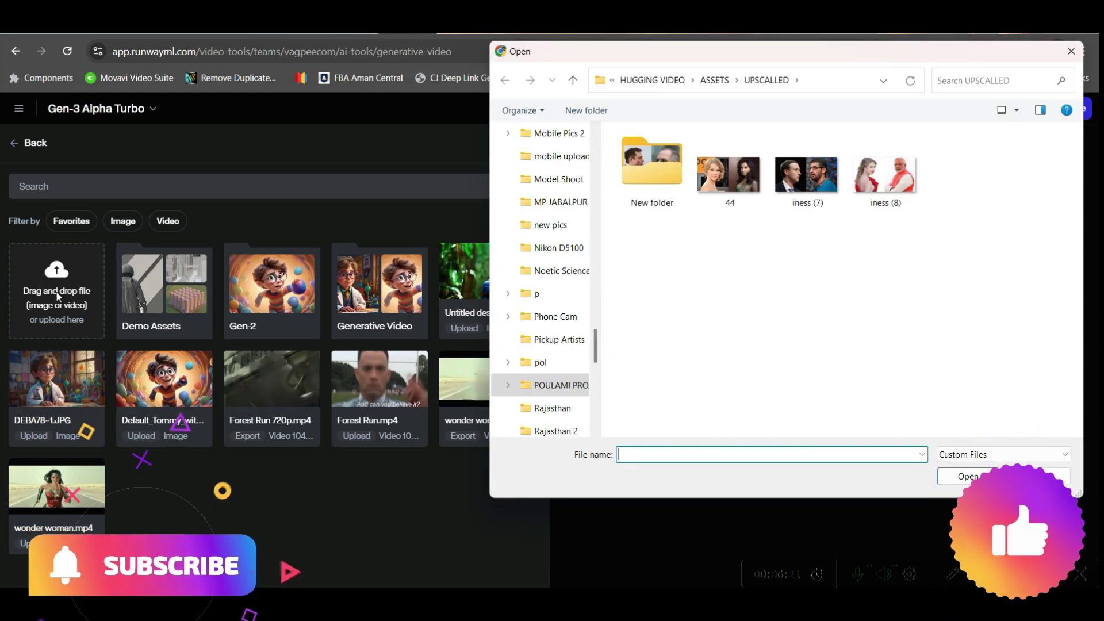
pyautogui.click(729, 172)
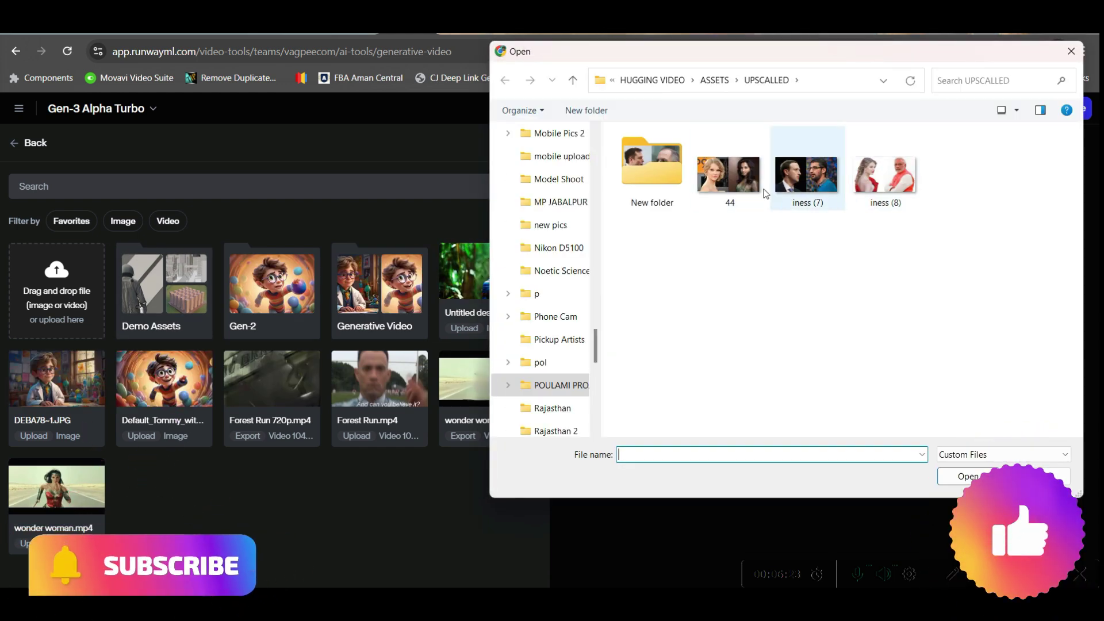
pyautogui.click(967, 476)
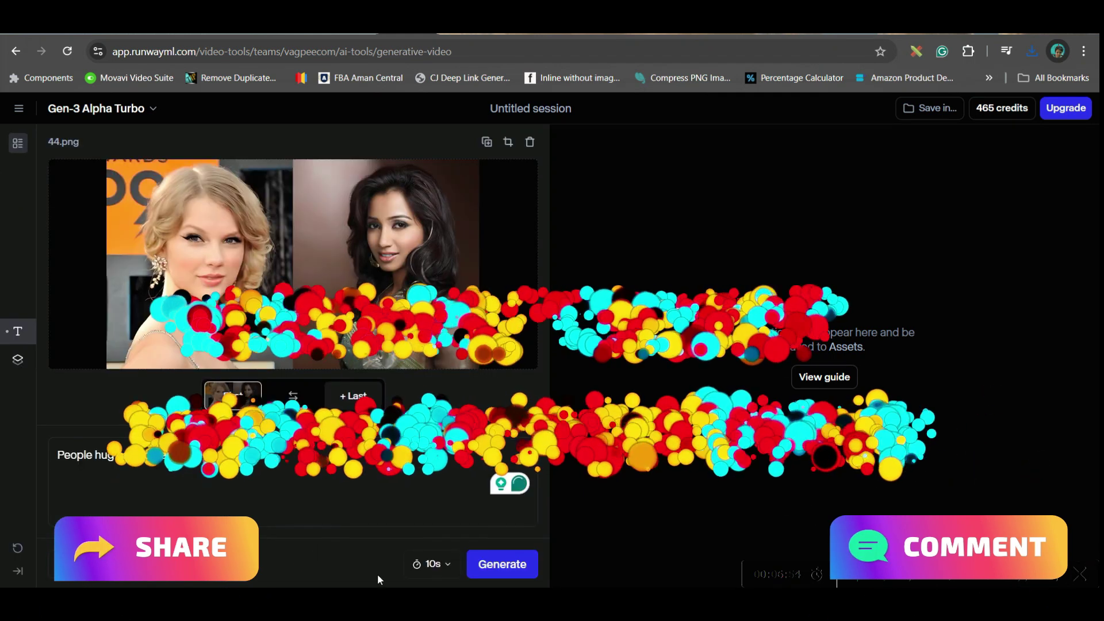
pyautogui.click(450, 569)
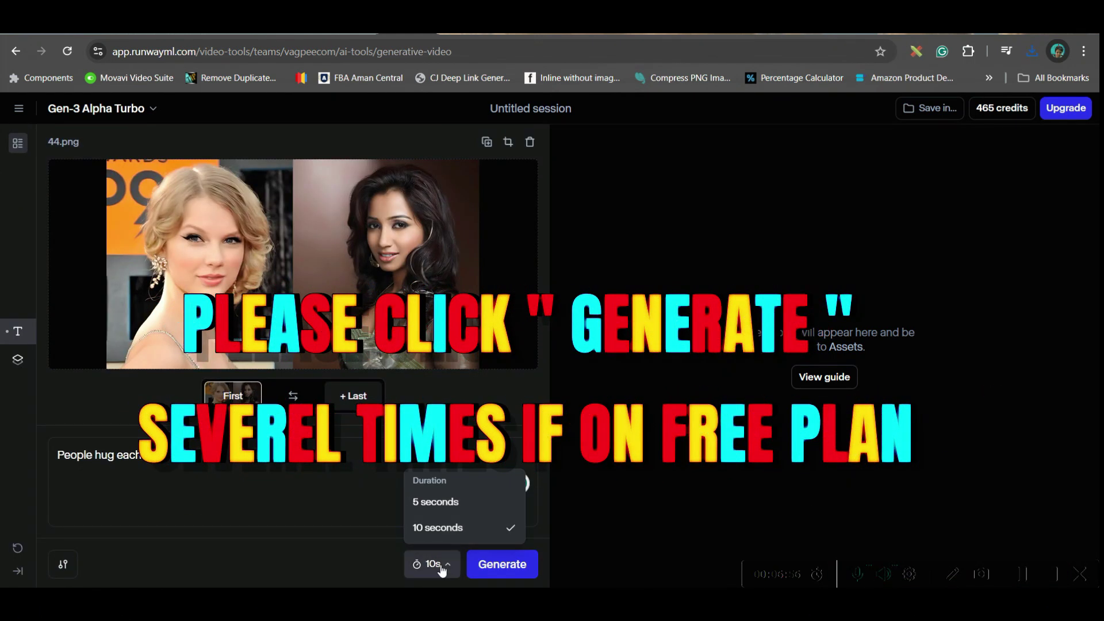
pyautogui.click(452, 502)
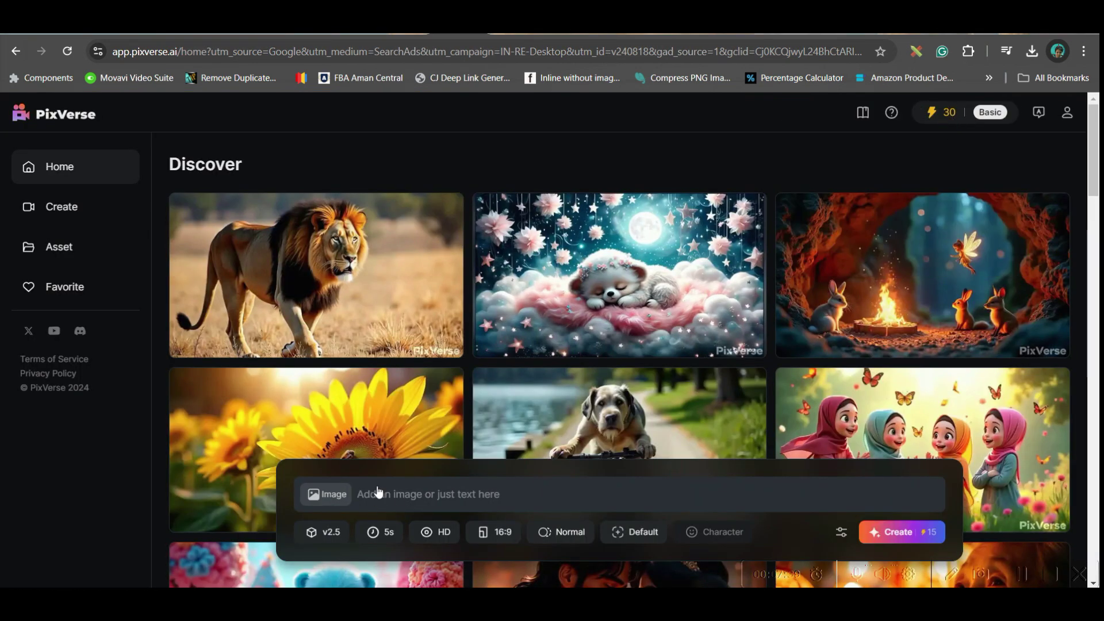
# Attach the 44 image to the PixVerse prompt.
pyautogui.click(329, 496)
pyautogui.click(731, 183)
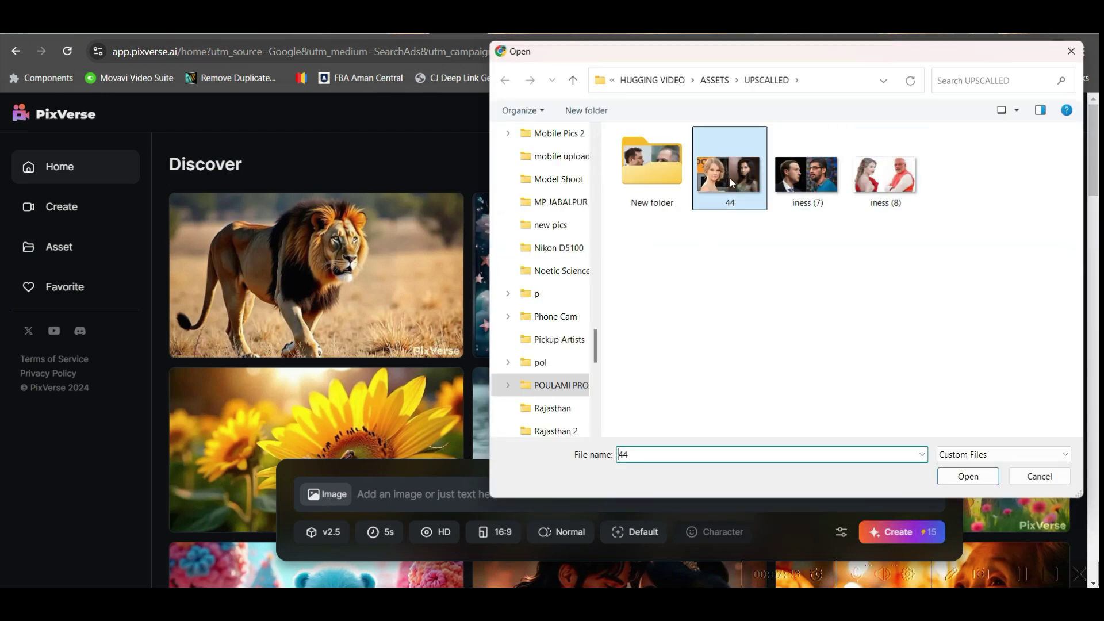
pyautogui.click(972, 481)
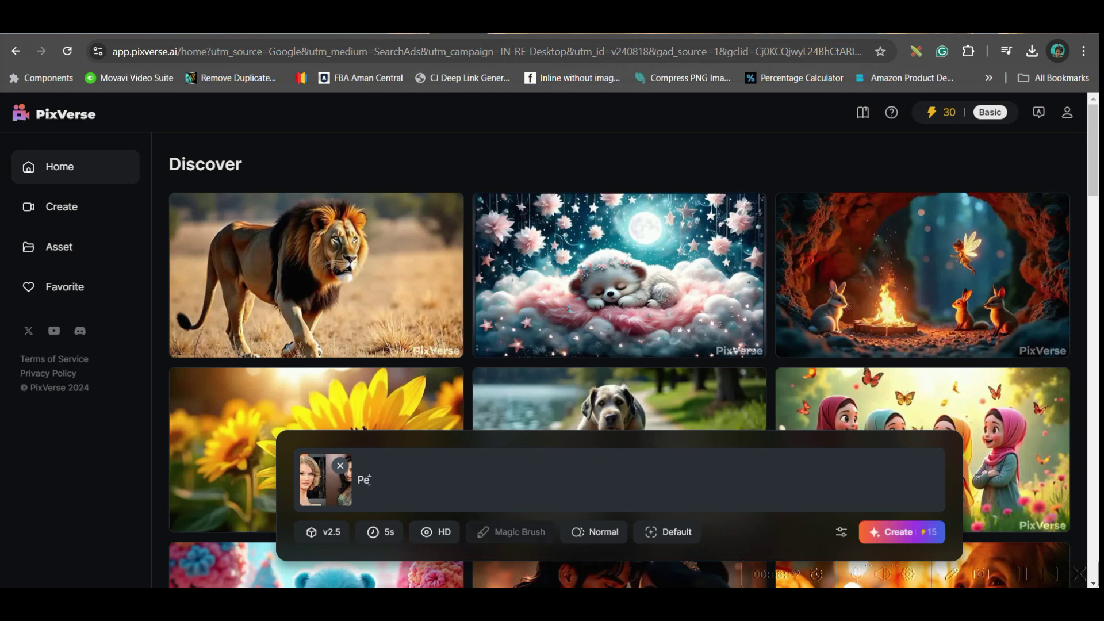
# Keep 5s length and v2.5 model, check Motion Mode, and submit the generation.
pyautogui.click(391, 539)
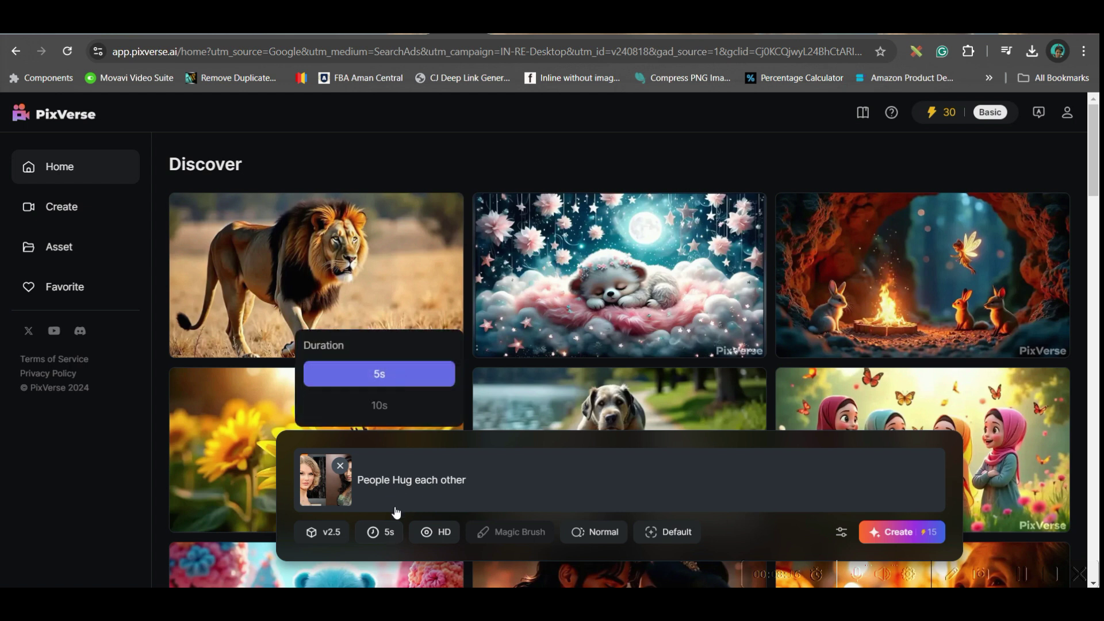
pyautogui.click(380, 532)
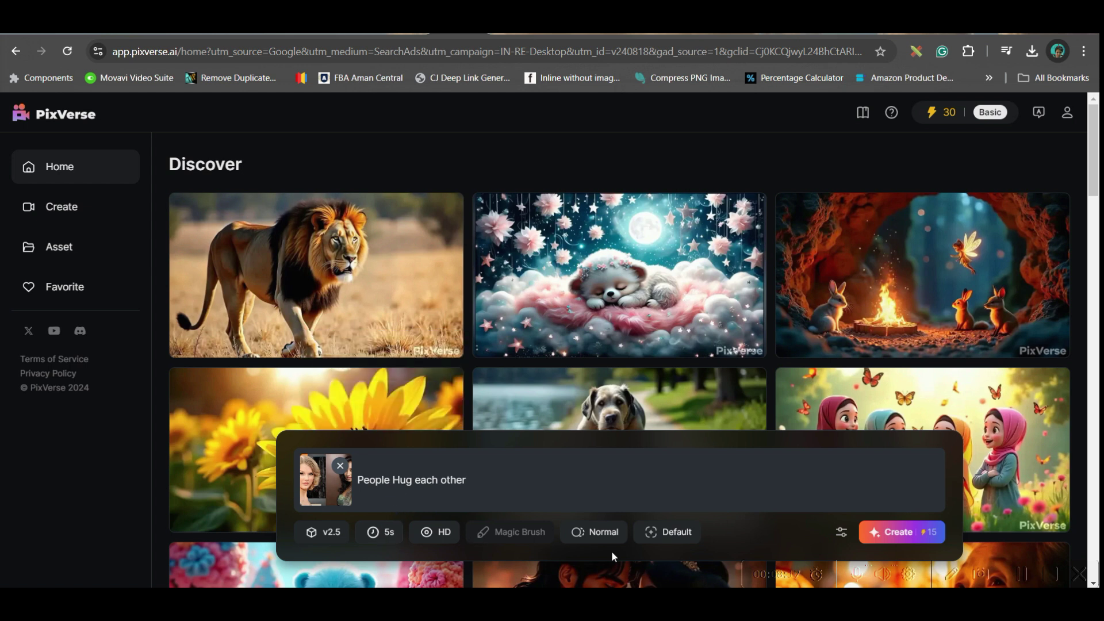
pyautogui.click(340, 539)
pyautogui.click(328, 402)
pyautogui.scroll(-3, 788, 527)
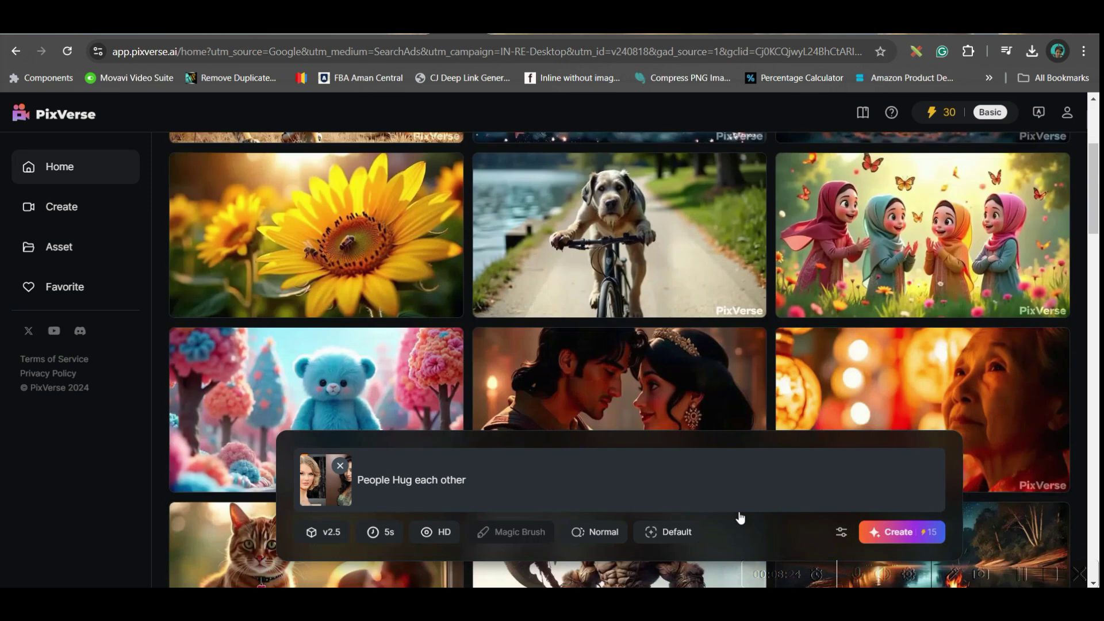
pyautogui.click(598, 532)
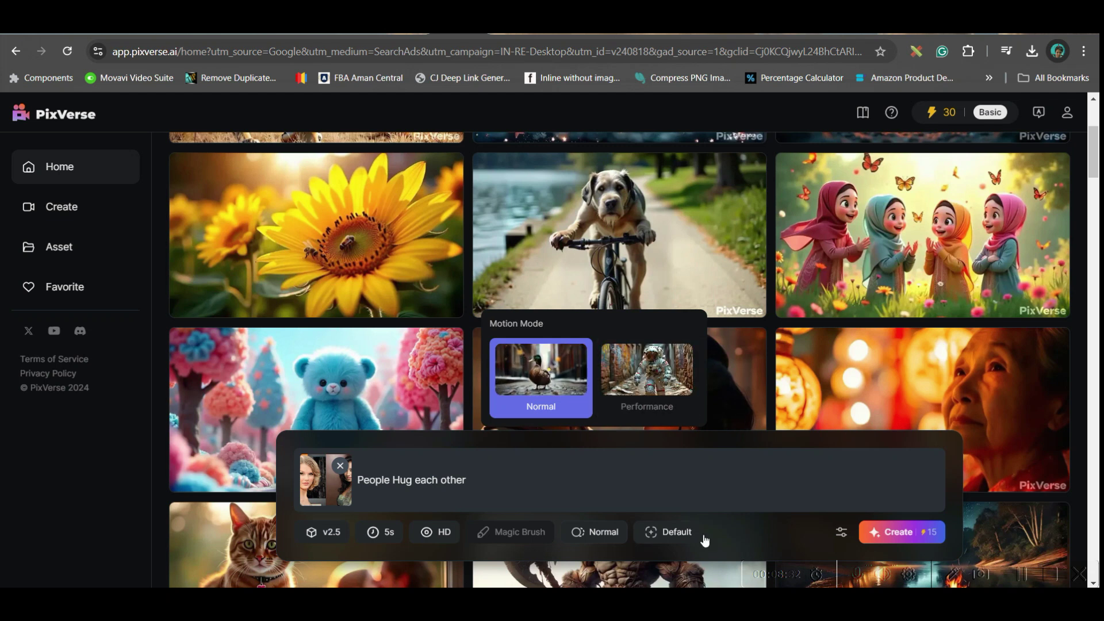
pyautogui.click(908, 535)
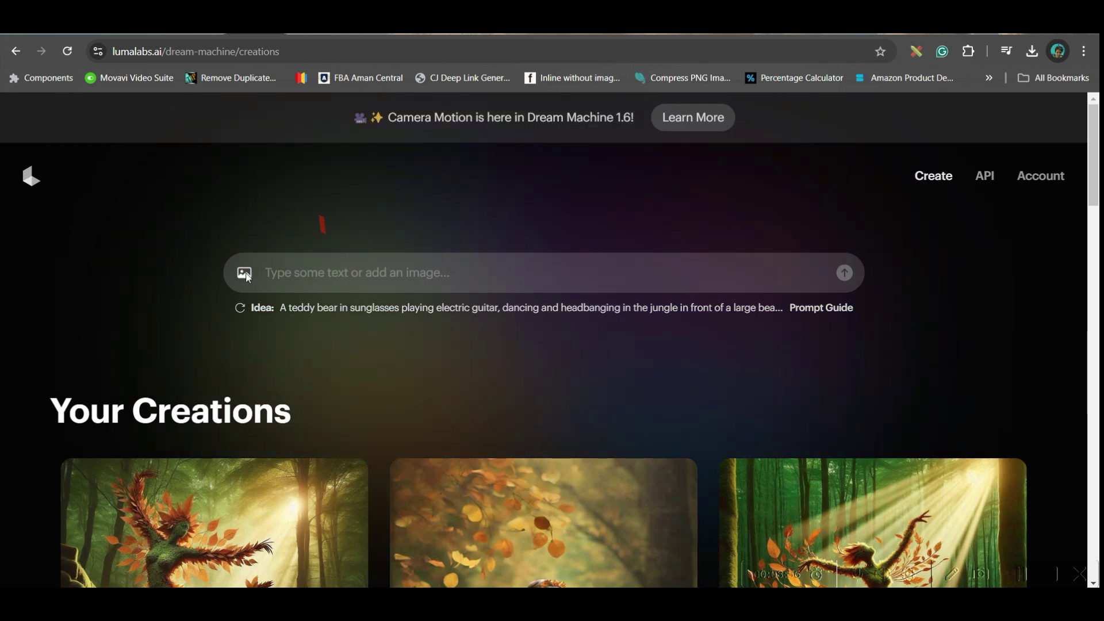
# Choose the side-by-side image as the start frame in Dream Machine's prompt box.
pyautogui.click(245, 274)
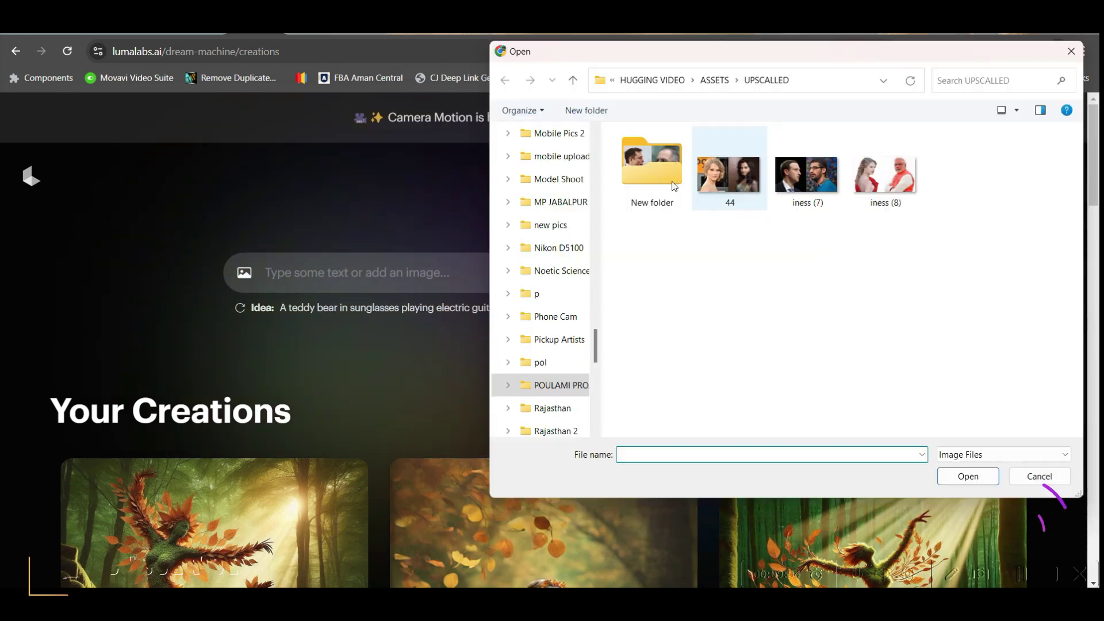
pyautogui.click(663, 171)
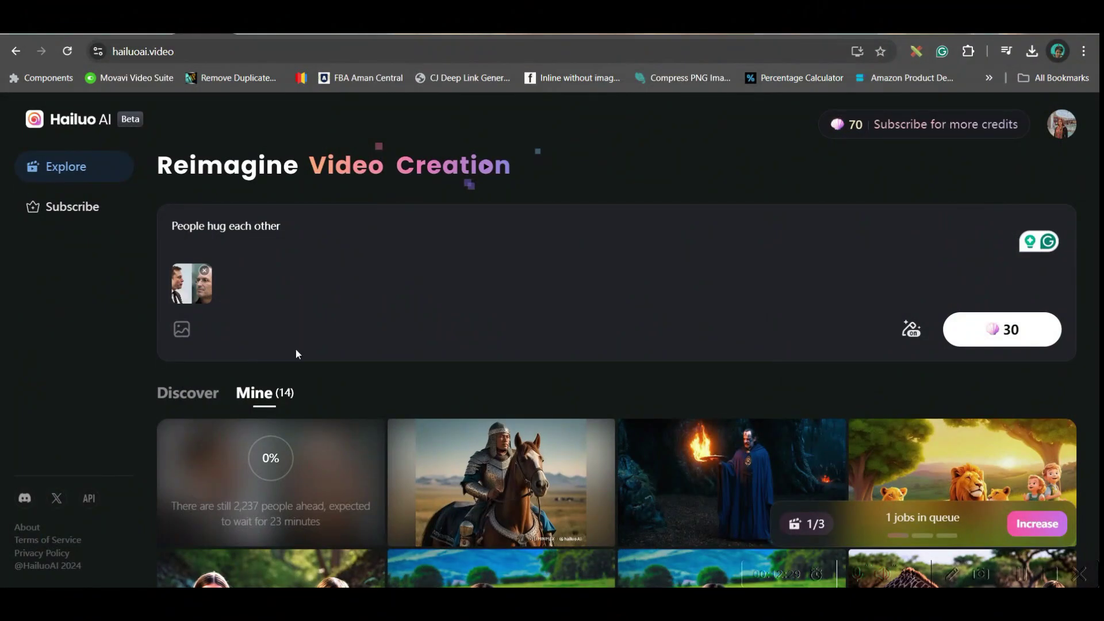
# Submit the Hailuo hugging-video job for the two-man image, then move to Kling AI's home page.
pyautogui.moveTo(908, 329)
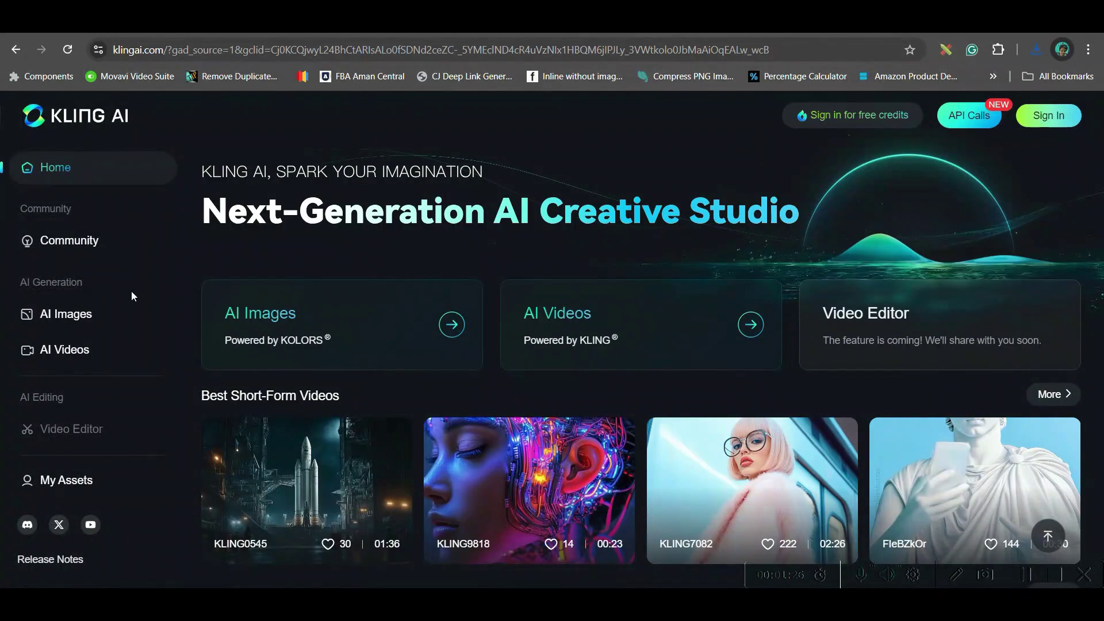
# Sign in to Kling AI and open the AI Videos creative space on KLING 1.0.
pyautogui.click(84, 351)
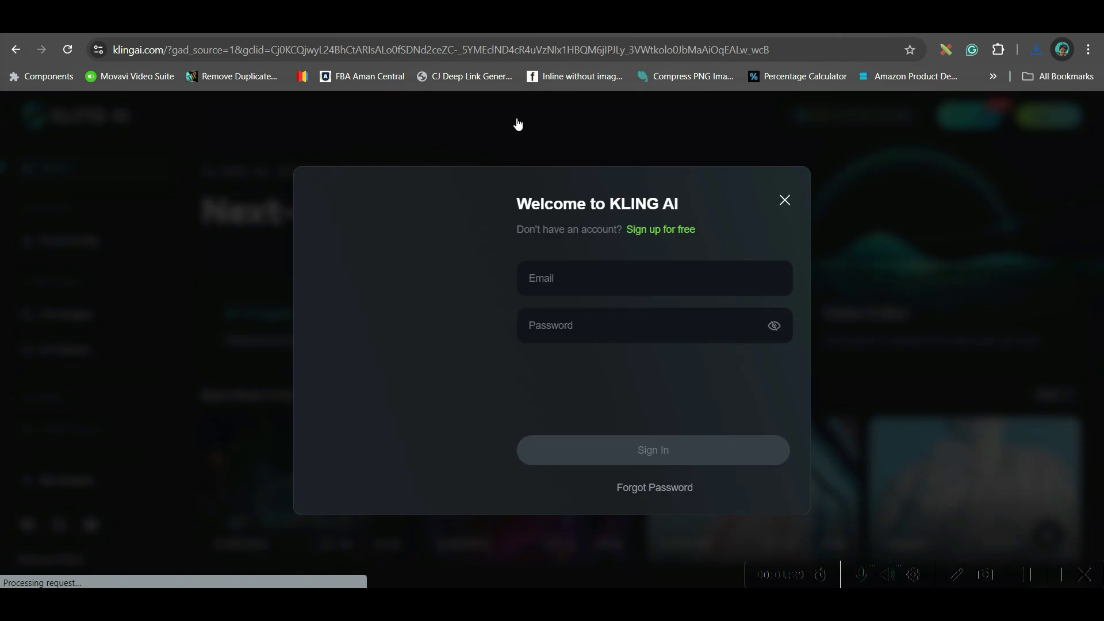
pyautogui.click(690, 232)
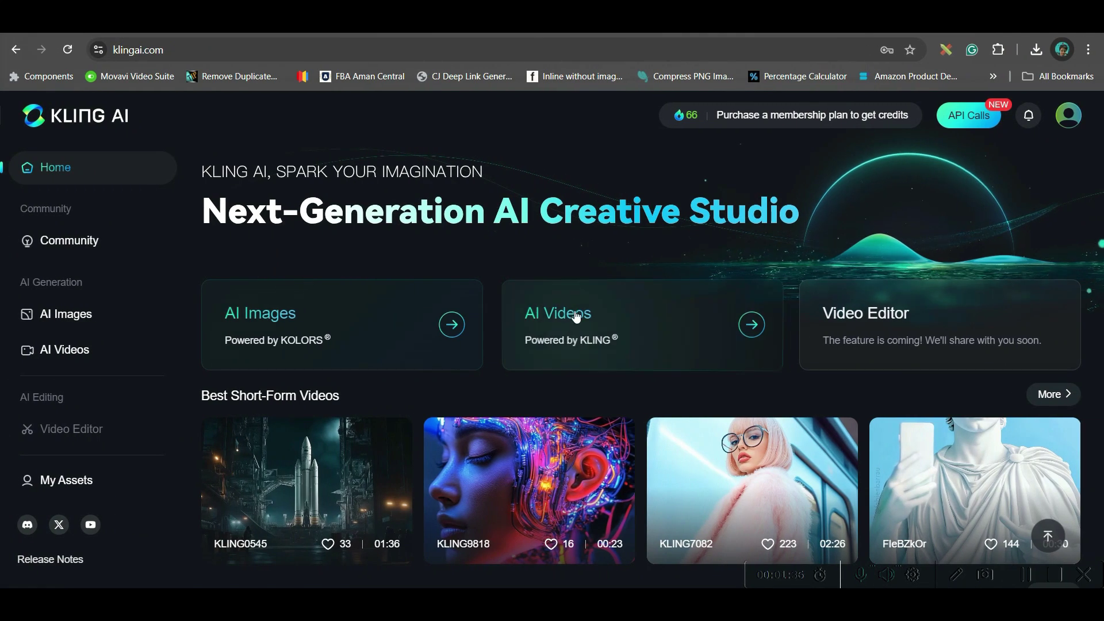
pyautogui.click(751, 325)
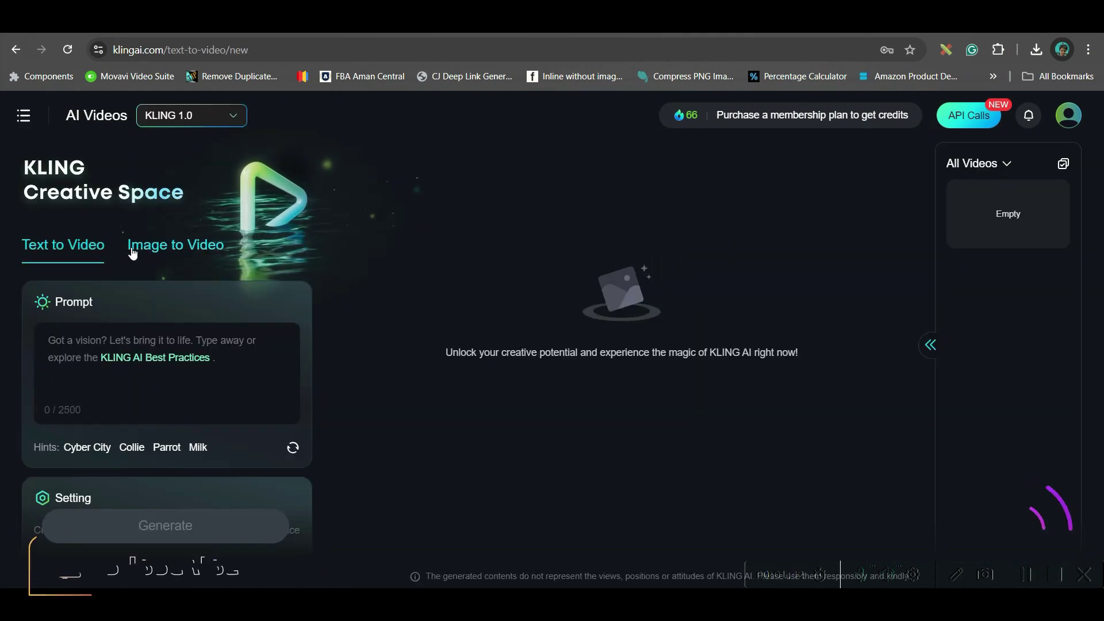
# Switch the KLING Creative Space to Image to Video mode.
pyautogui.click(187, 247)
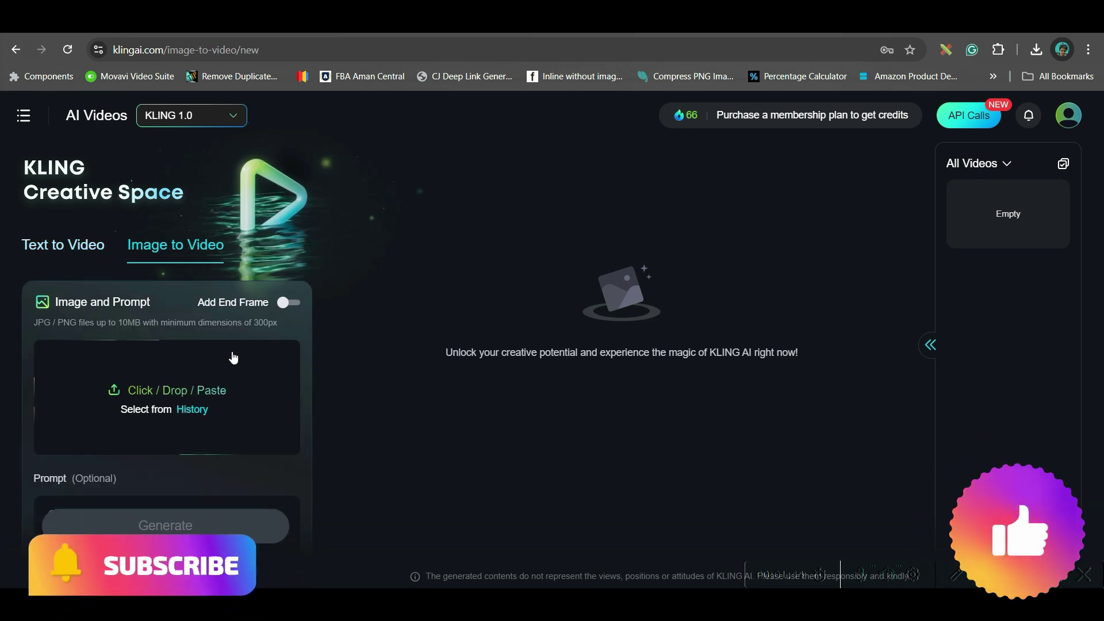